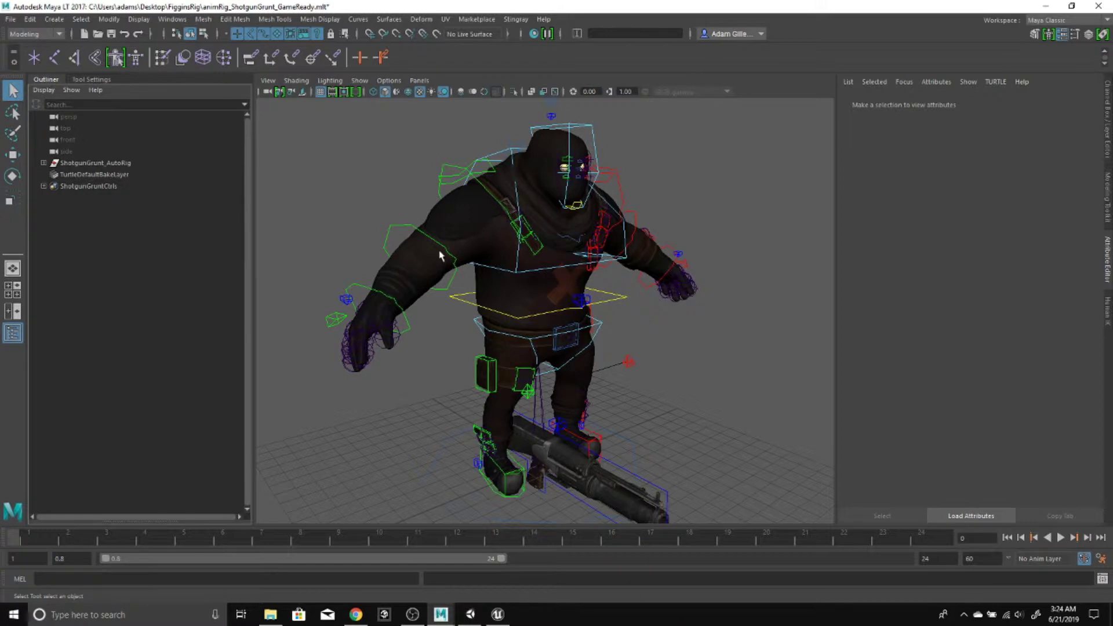
Try rotating the right hand through the joint UN_j_R__Arm_04, and undo the rotation
click(446, 254)
key(e)
drag(450, 291, 478, 281)
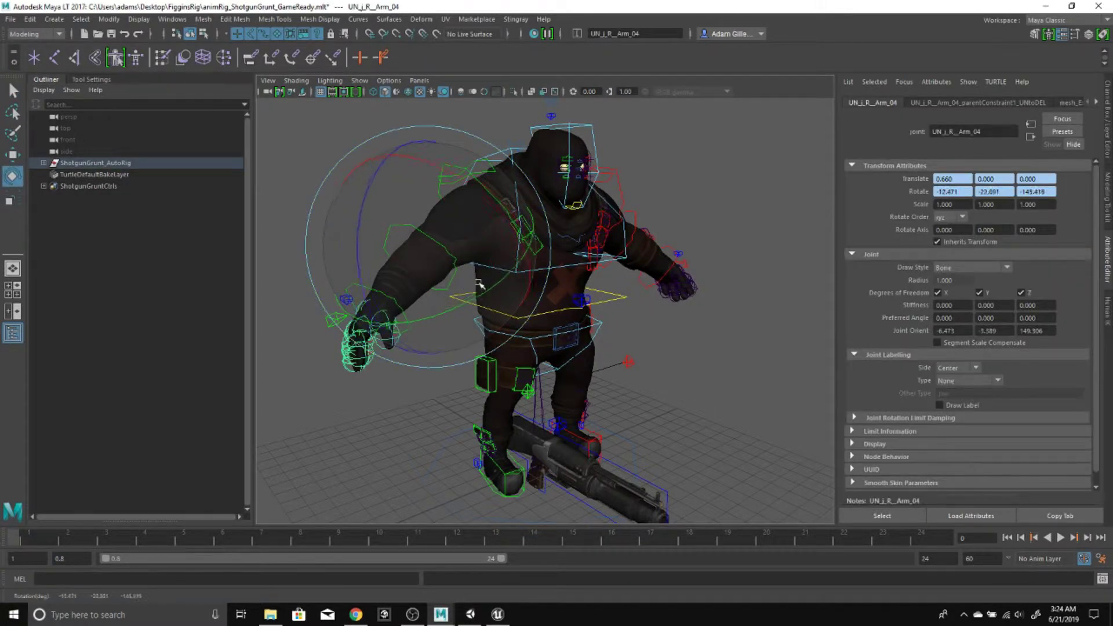
key(ctrl+z)
key(ctrl+z)
key(ctrl+z)
key(q)
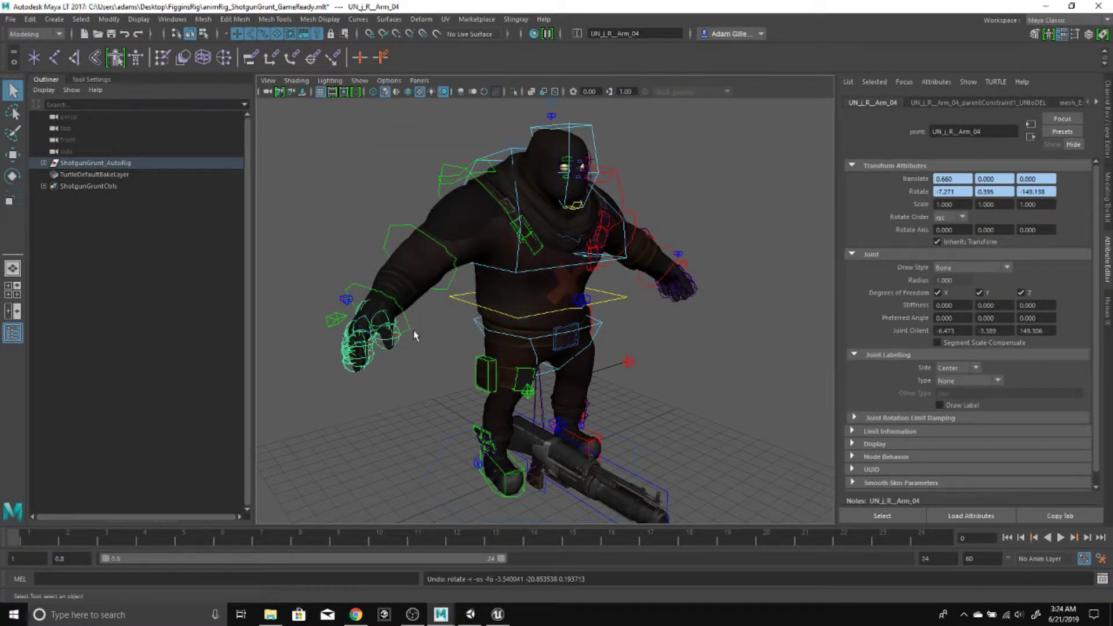
Try rotating the character's right hand with the FK wrist control CTRL_FK_R__Wrist, and undo the rotation
click(413, 333)
key(e)
key(w)
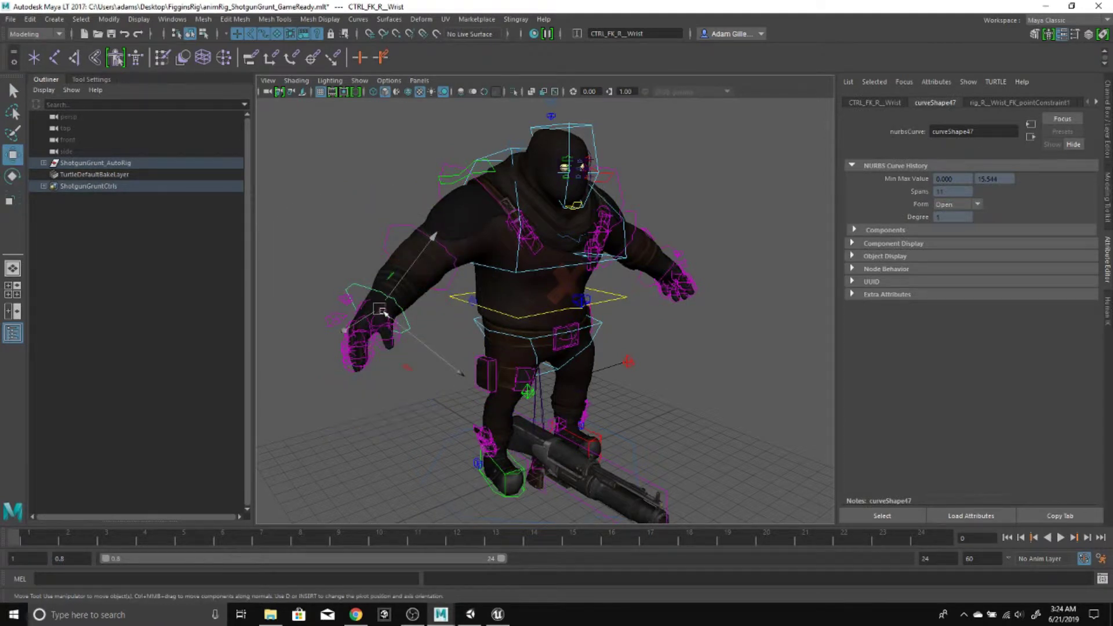
key(e)
mouse_move(404, 341)
mouse_down()
mouse_move(431, 325)
mouse_move(406, 342)
mouse_up()
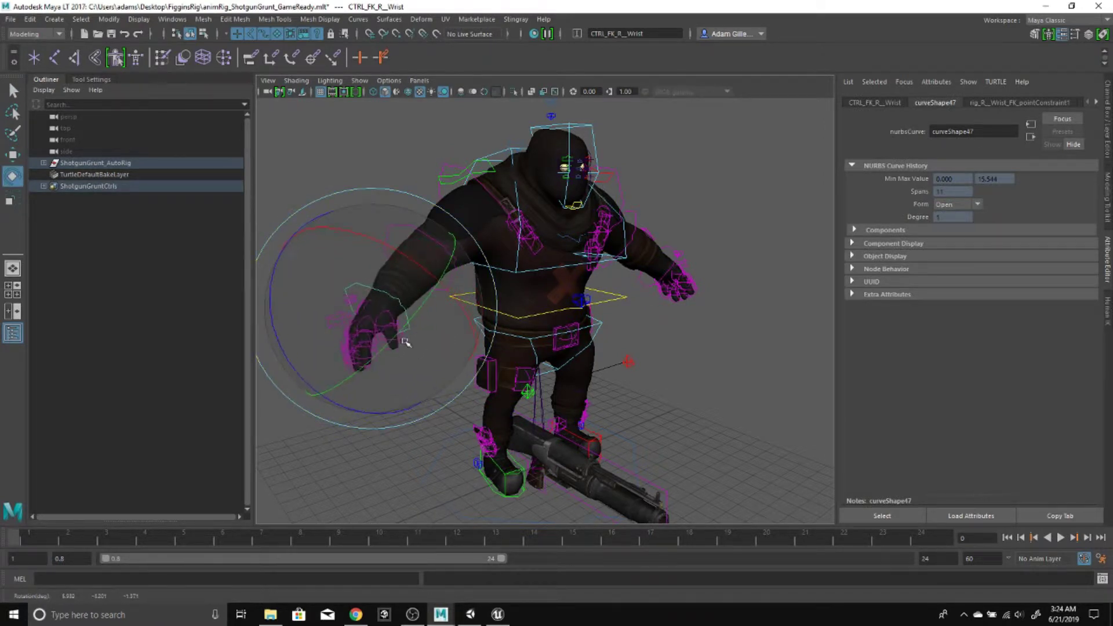
key(ctrl+z)
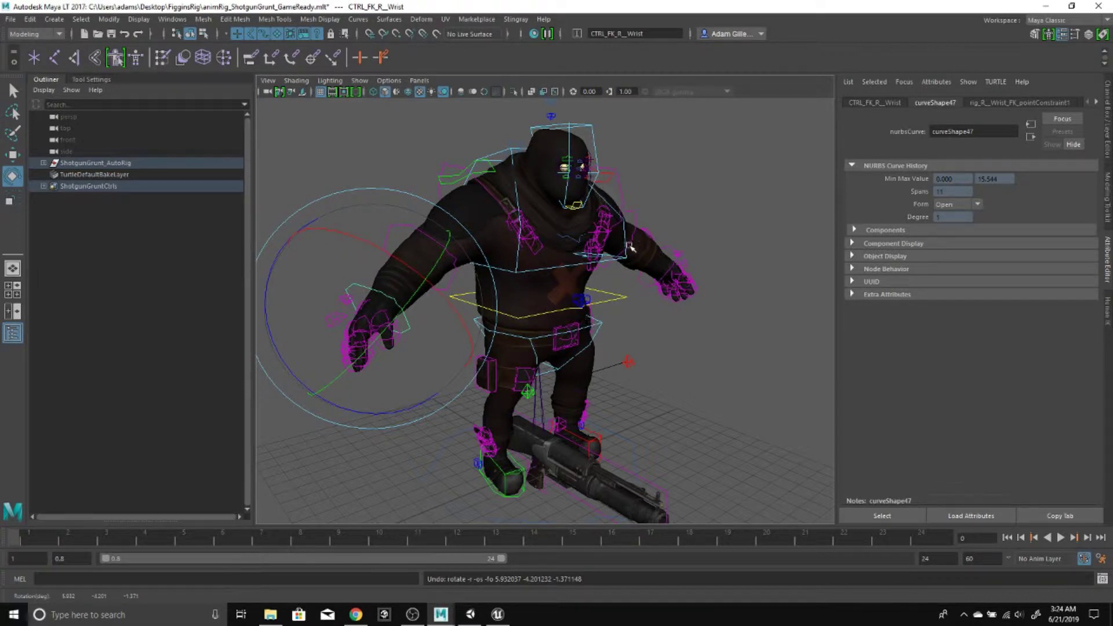
Inspect the meshes grouped under ShotgunGrunt_Unity_Output_Meshes inside the ShotgunGrunt_AutoRig hierarchy
alt+drag(690, 318, 603, 303)
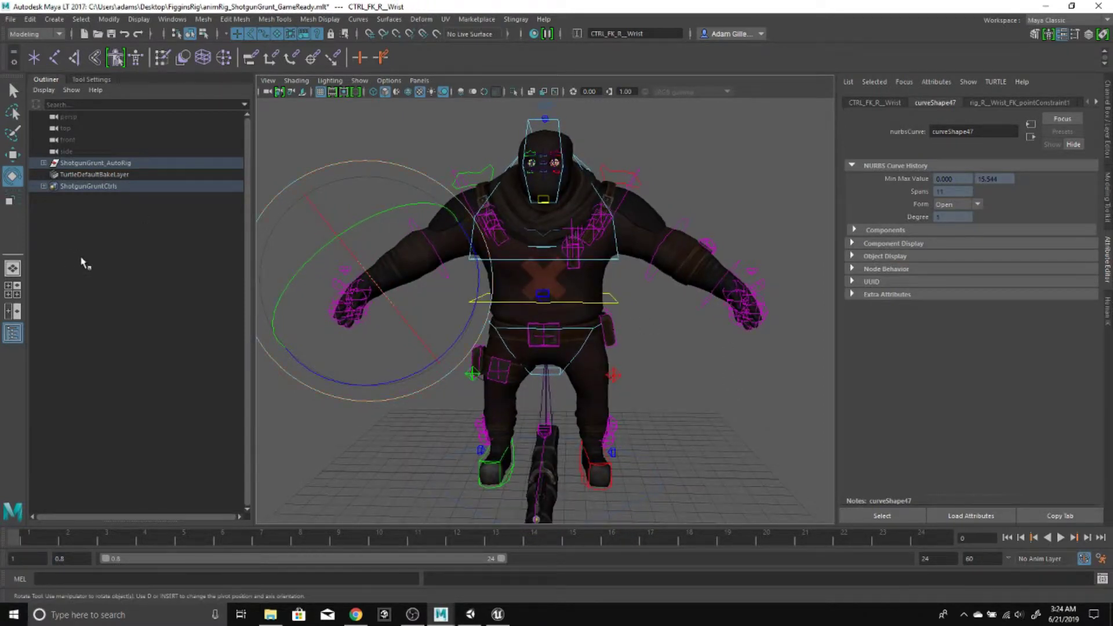
click(44, 163)
click(44, 164)
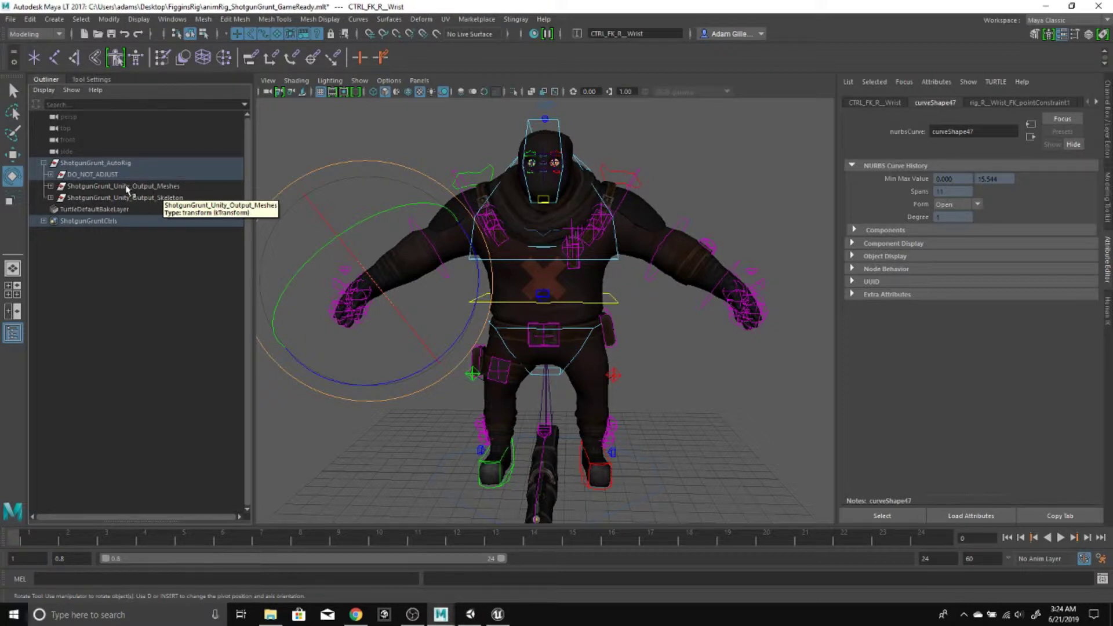
click(51, 186)
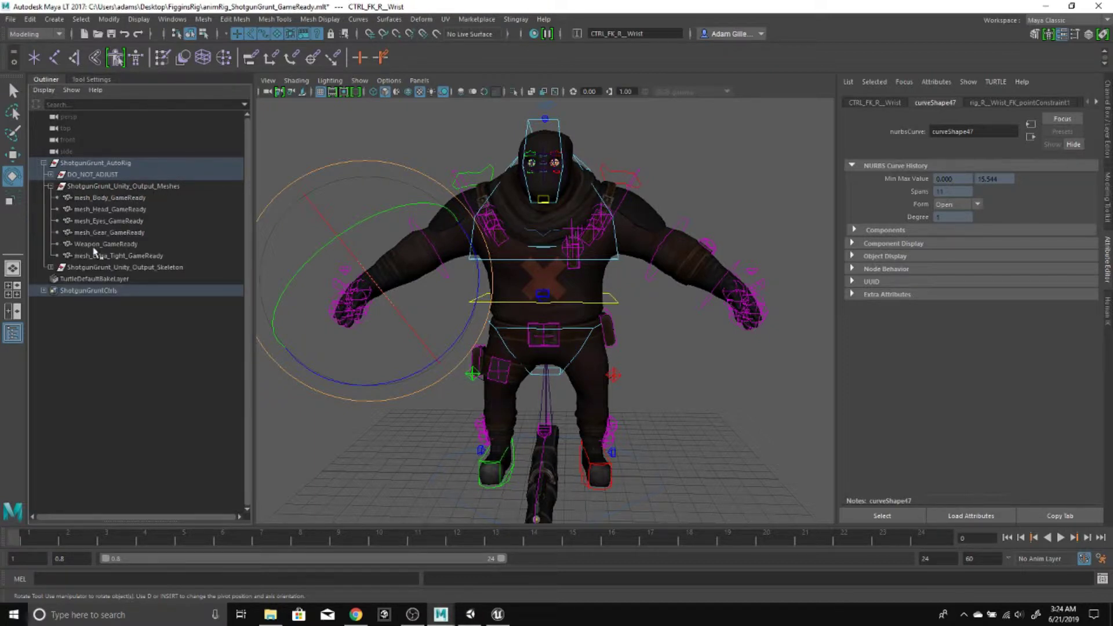
click(50, 186)
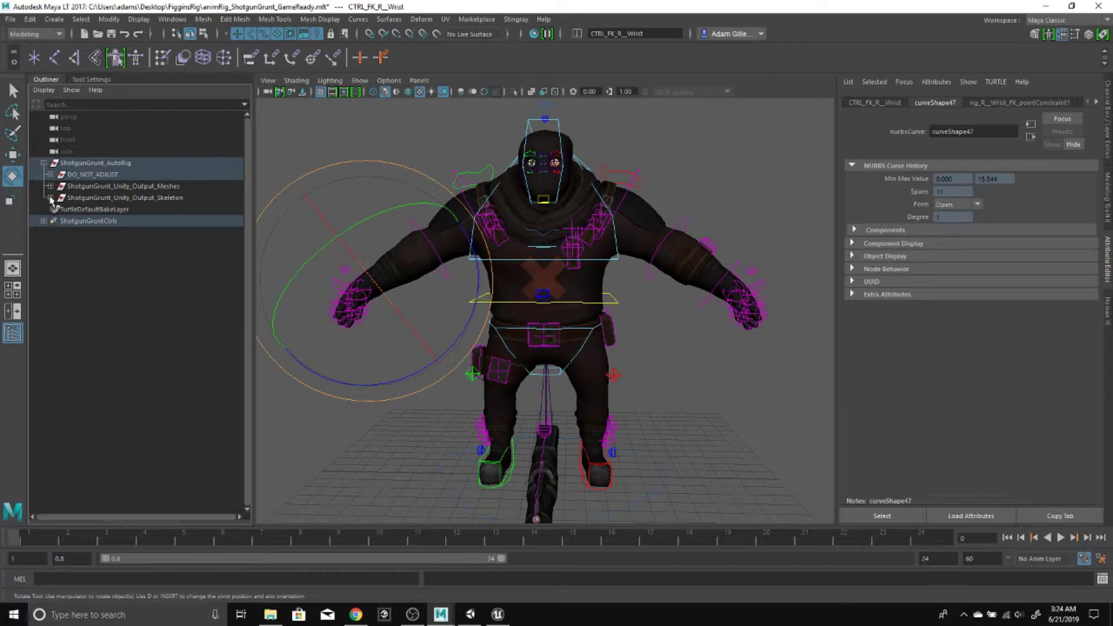
Inspect the joint hierarchy under ShotgunGrunt_Unity_Output_Skeleton, and select the whole ShotgunGrunt_AutoRig group
click(51, 198)
shift+click(57, 209)
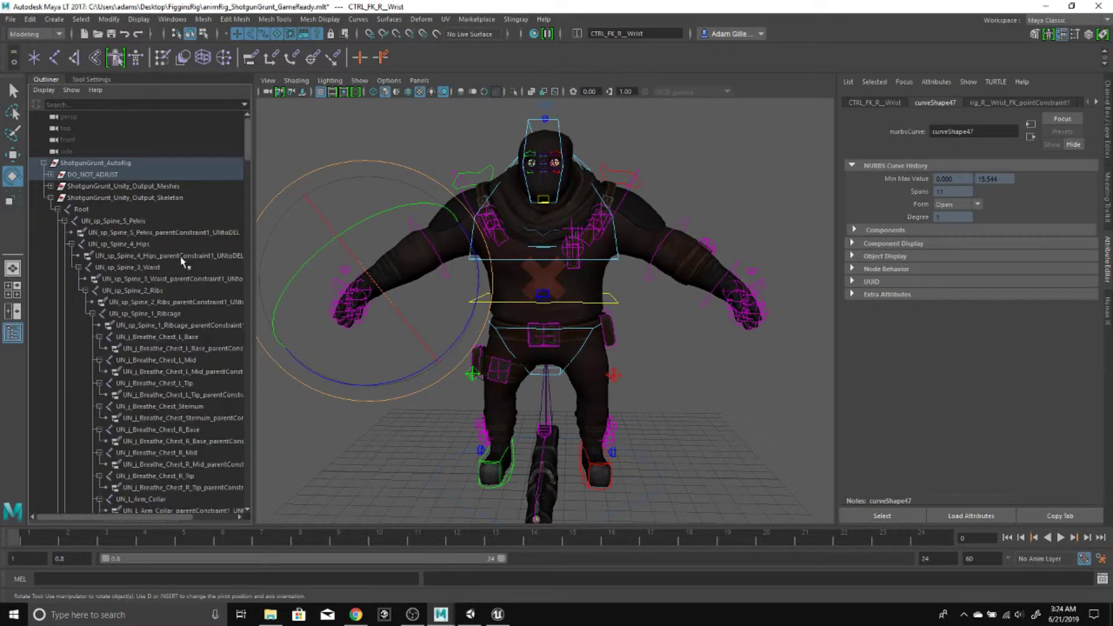
scroll(164, 240, down, 3)
scroll(164, 240, up, 3)
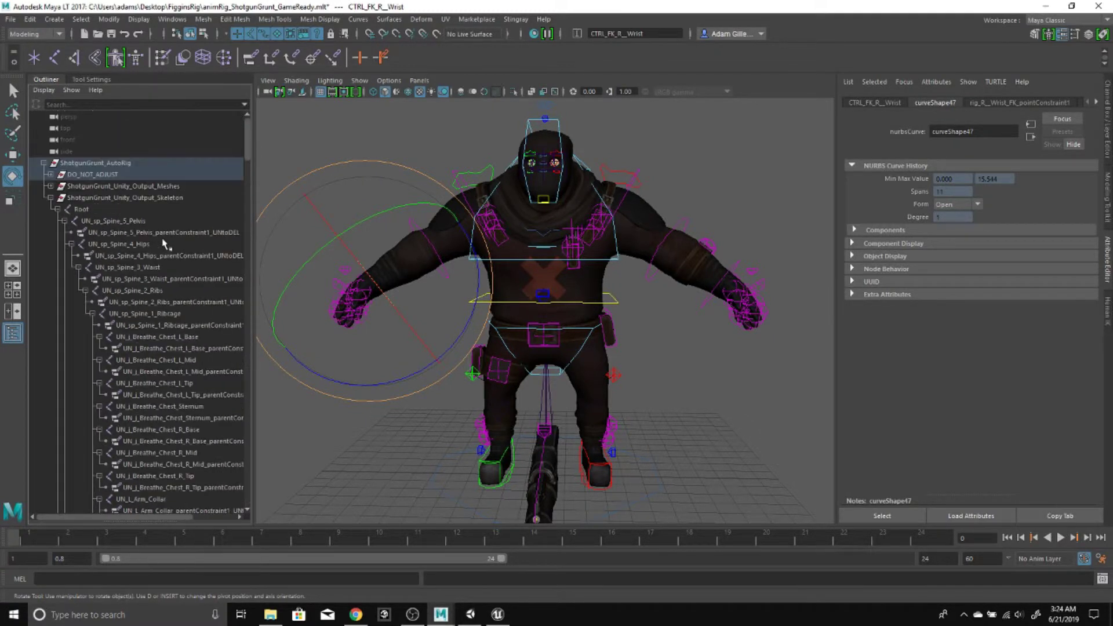
click(51, 198)
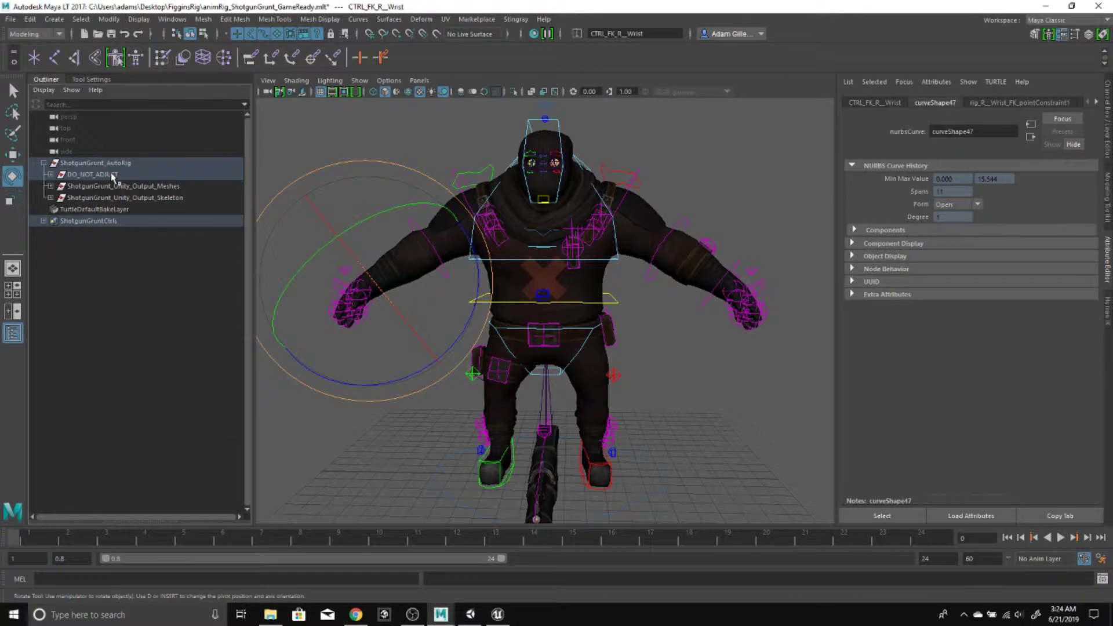
click(44, 163)
click(78, 164)
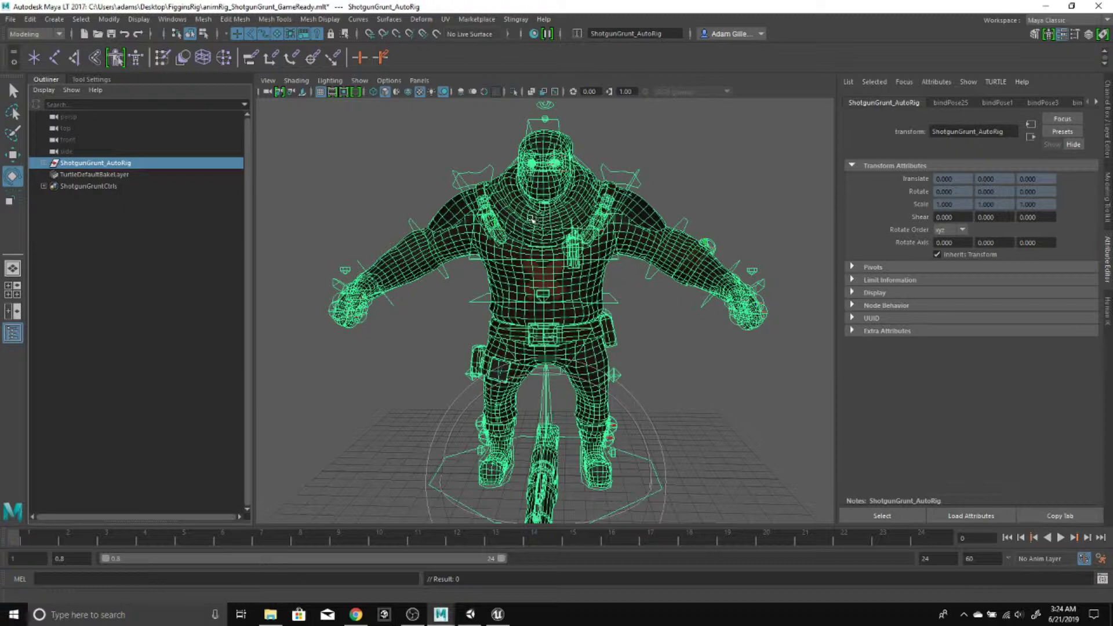
alt+drag(533, 219, 838, 141)
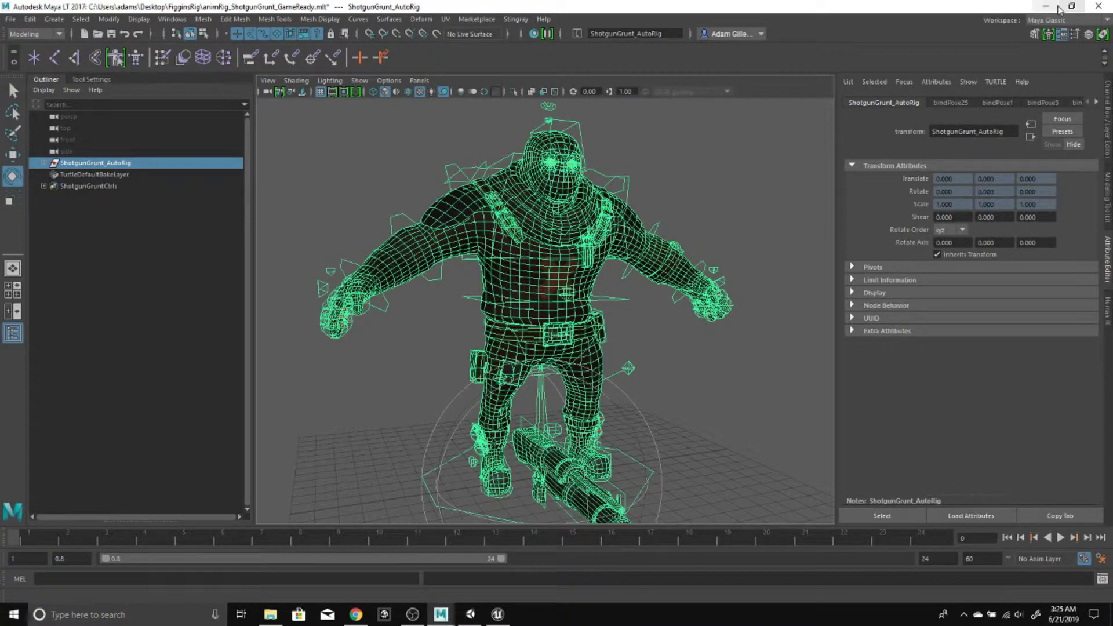
Switch to Unity and import ShotgunGrunt_Char (1).fbx from the FigginsRig folder into the project's Assets
click(1048, 7)
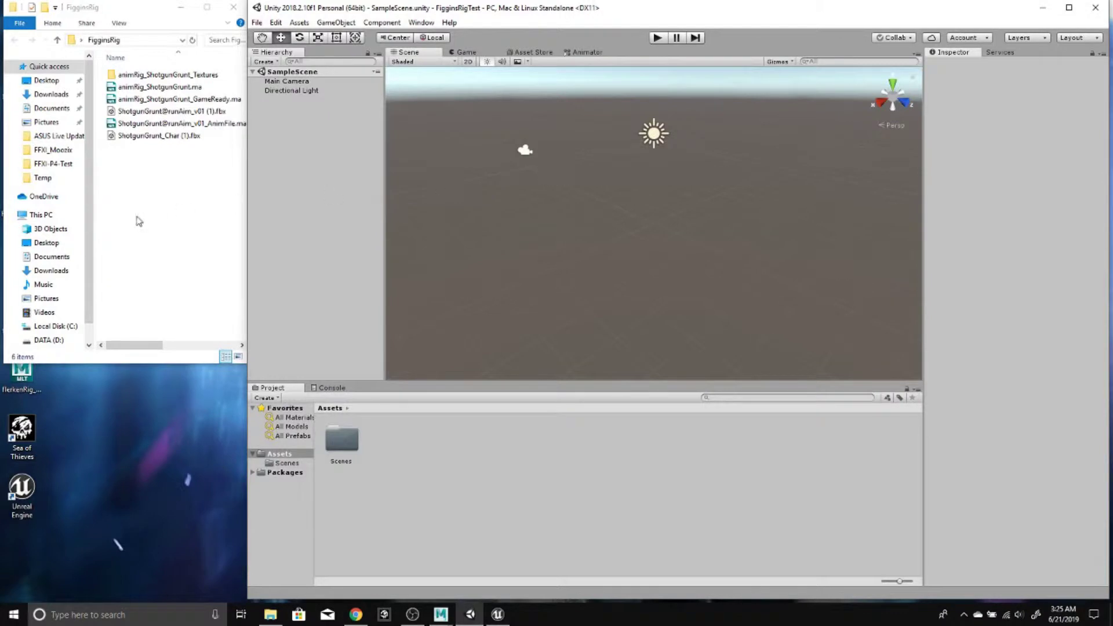
click(131, 136)
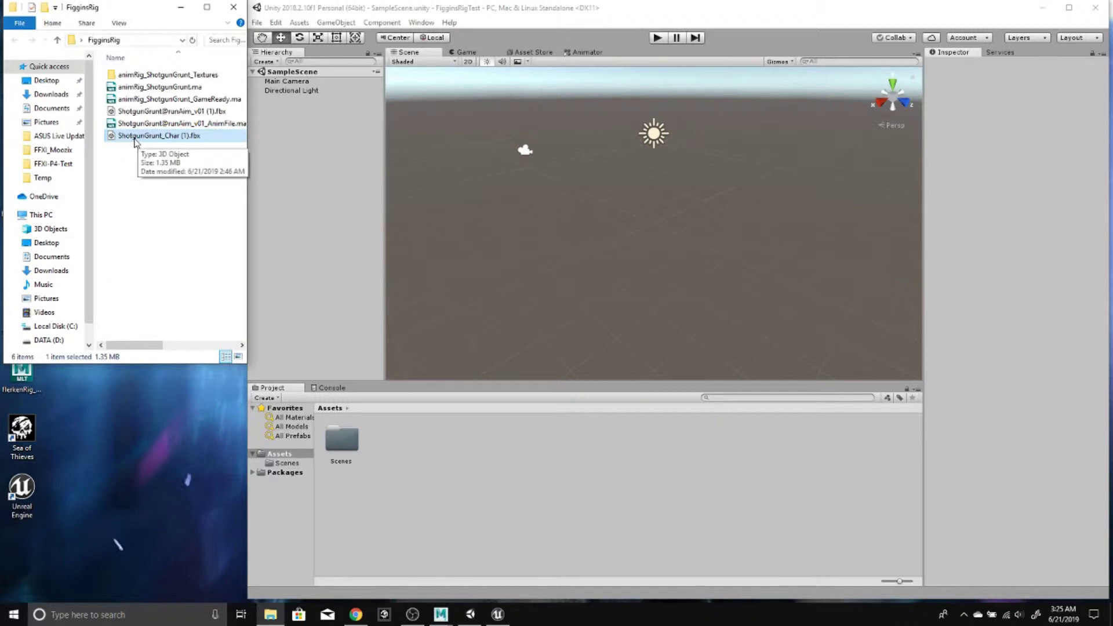
drag(134, 141, 502, 455)
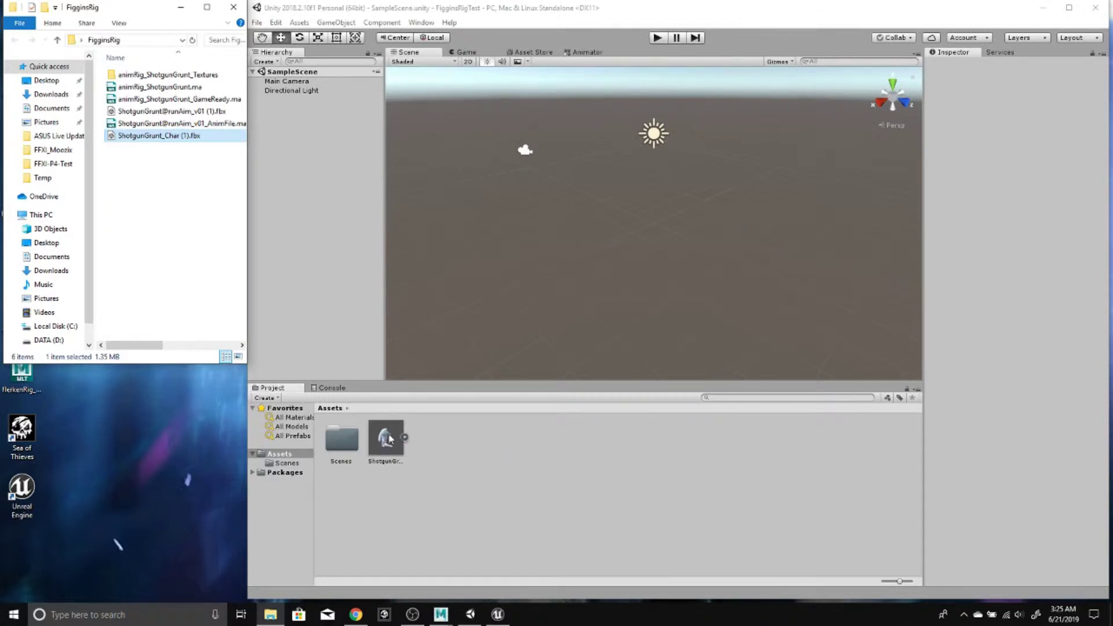
Place the imported ShotgunGrunt_Char (1) model in SampleScene and frame it in the scene view
click(387, 439)
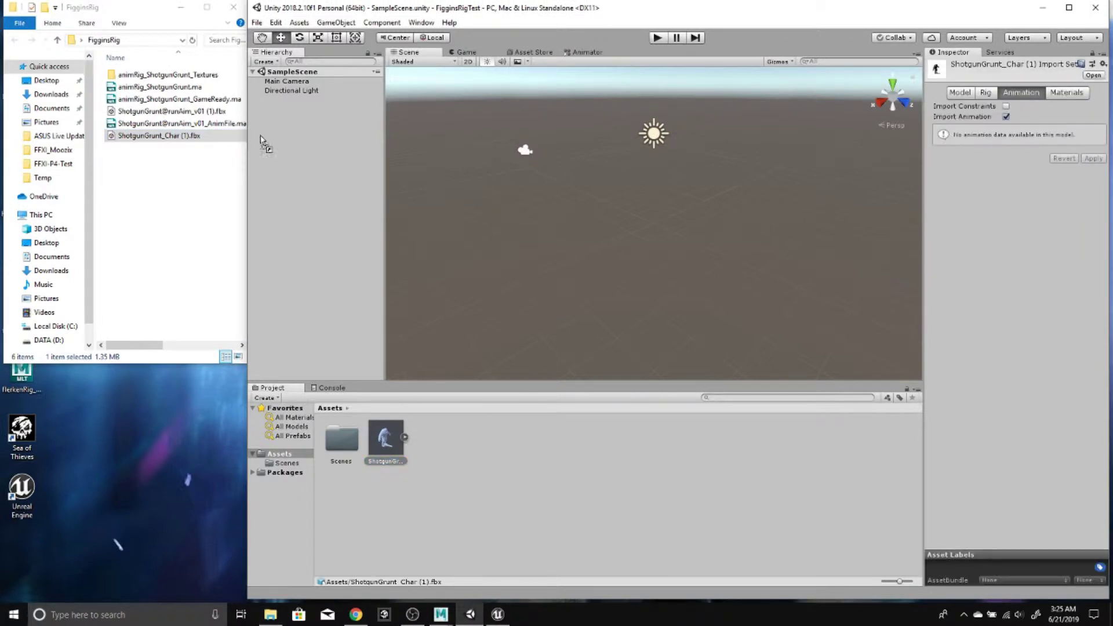
drag(261, 141, 342, 161)
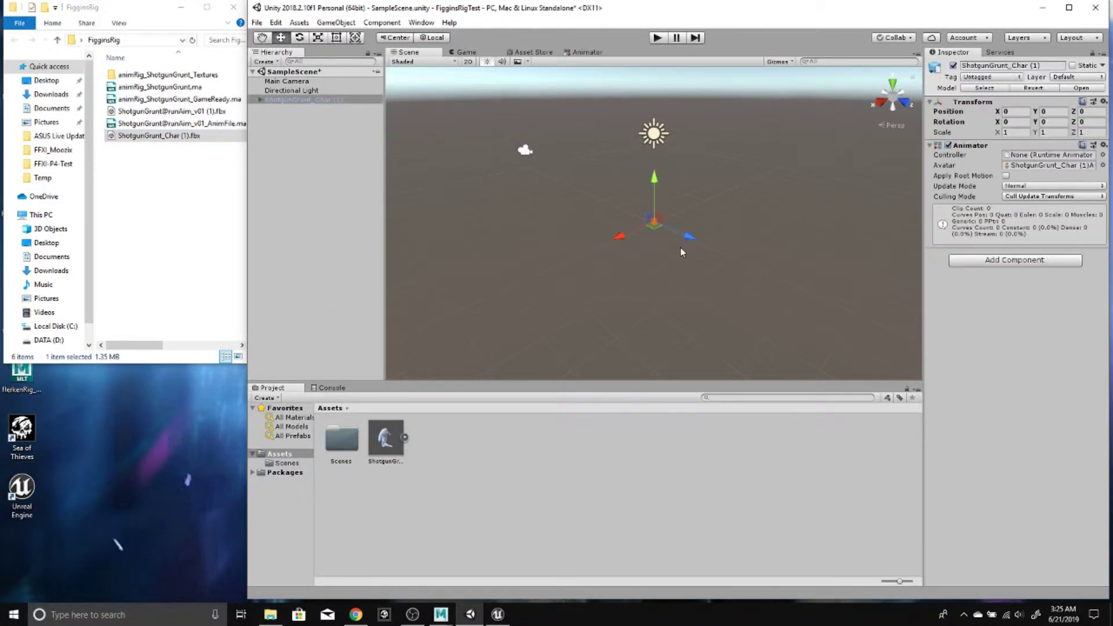
key(f)
alt+drag(684, 239, 632, 231)
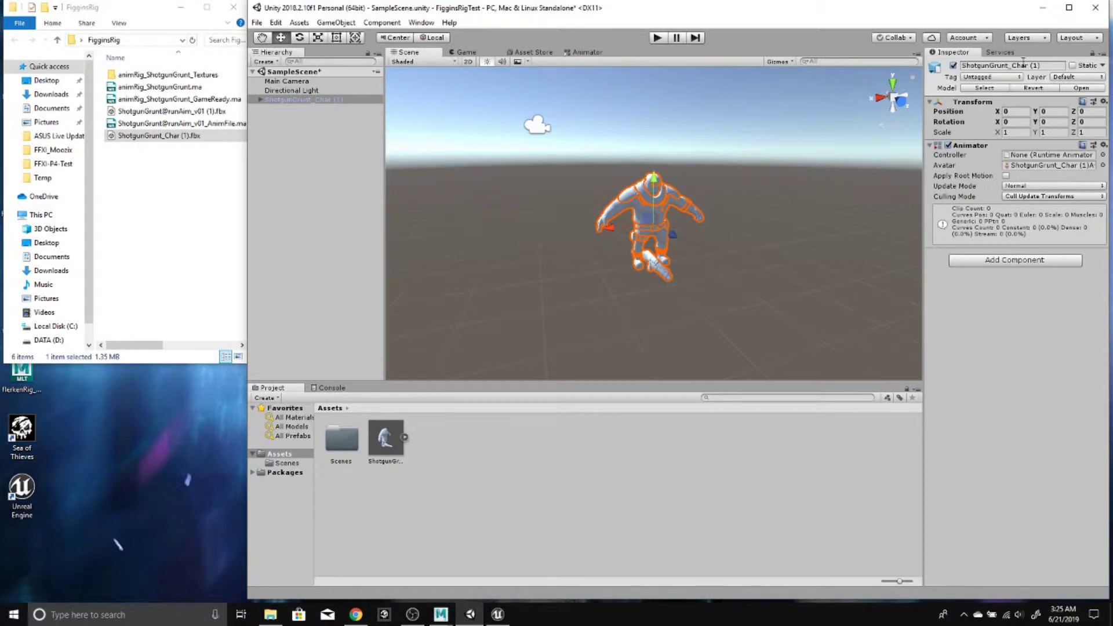
click(421, 23)
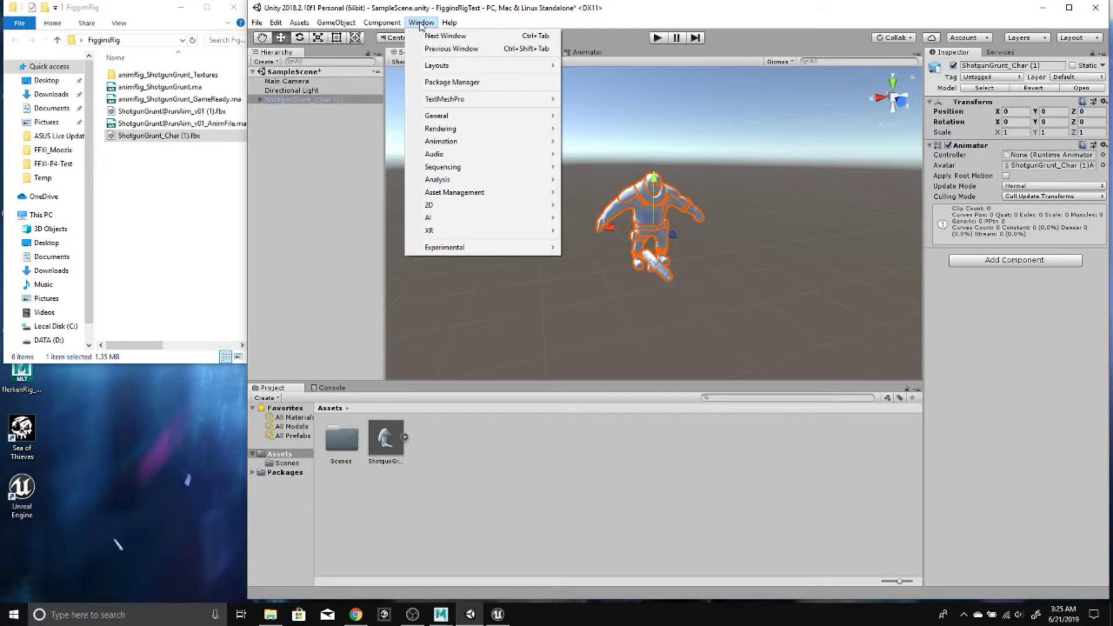
mouse_move(281, 27)
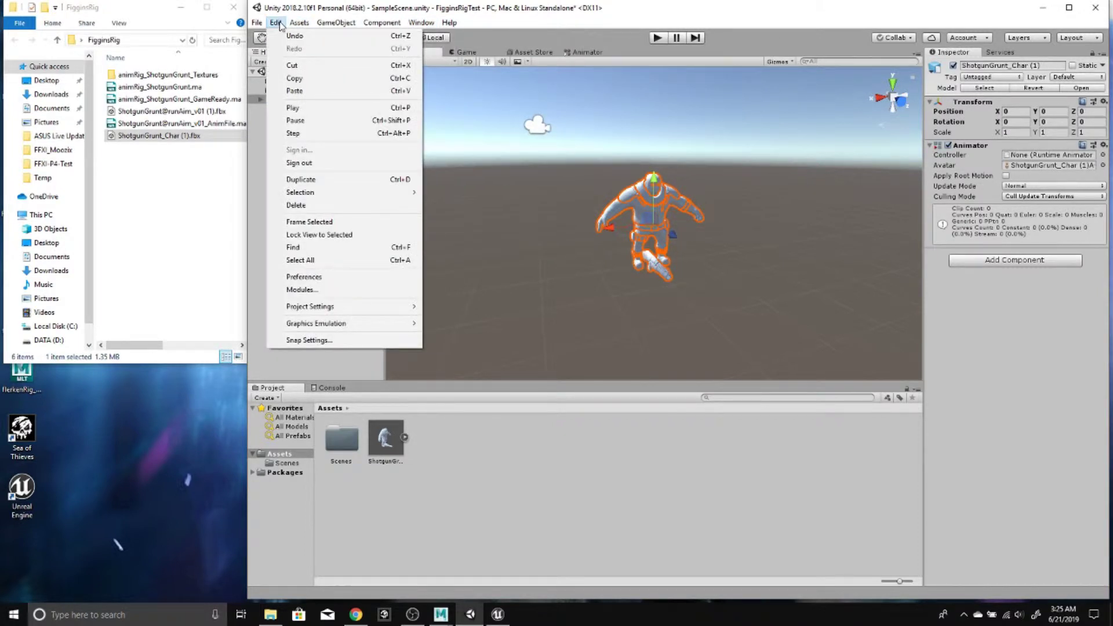
click(355, 283)
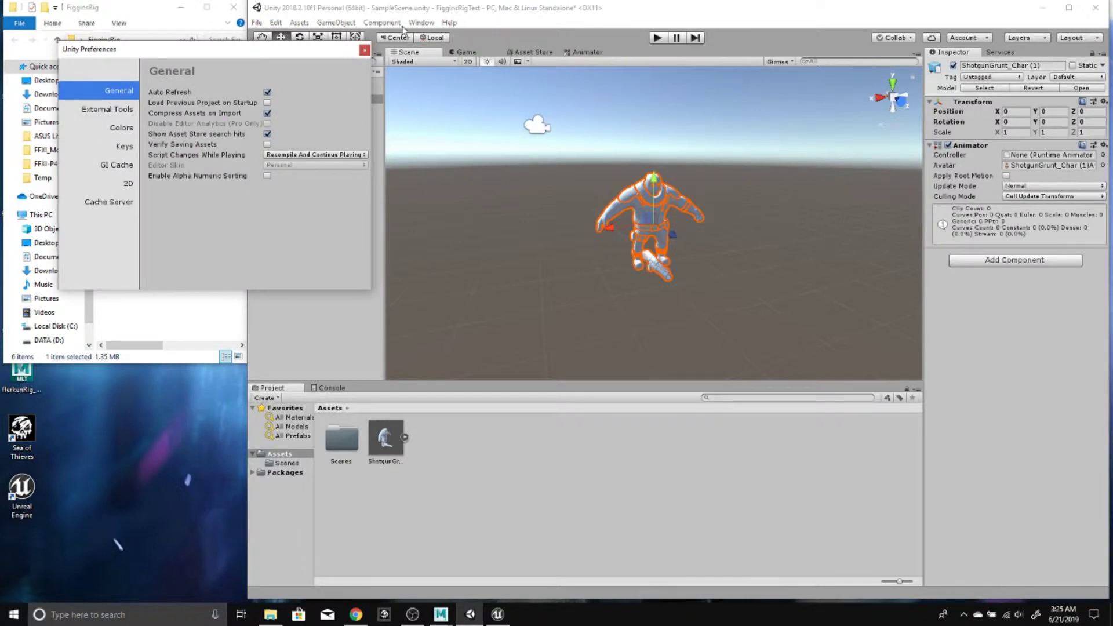
click(364, 49)
Set the scene character's scale to 10 on X, Y and Z, and view the whole enlarged model
alt+drag(714, 218, 700, 220)
click(1009, 133)
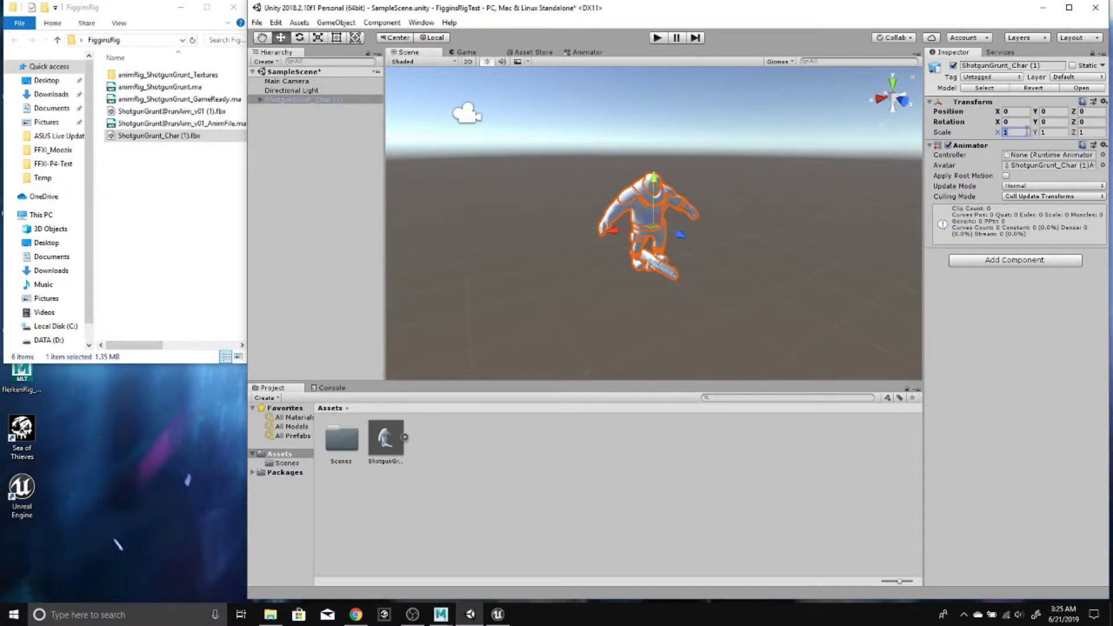
text(10)
key(Tab)
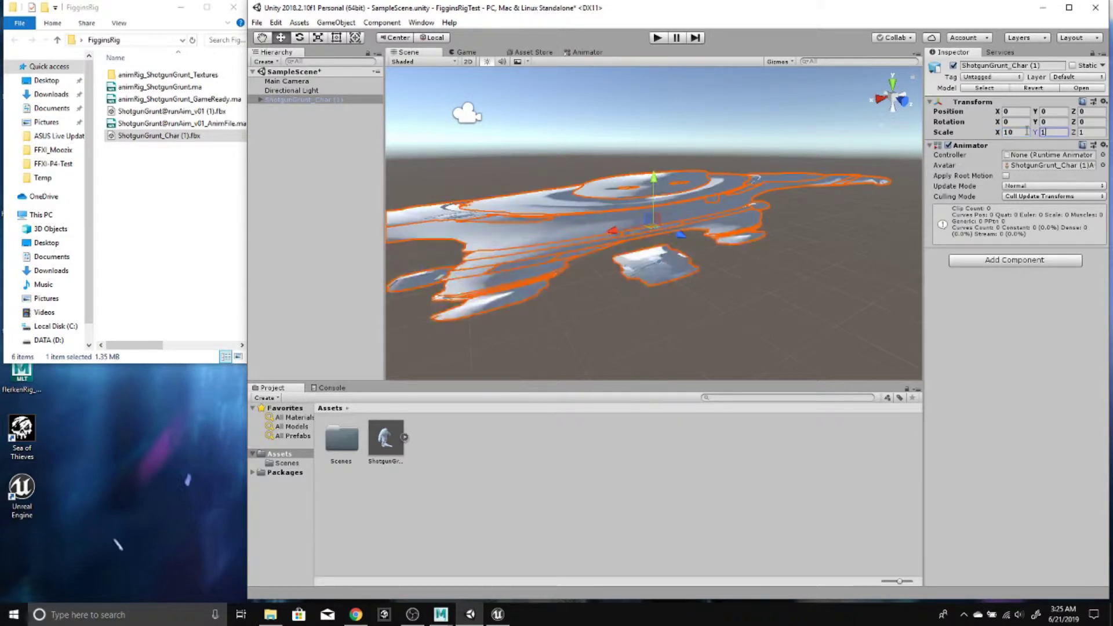
text(10)
key(Tab)
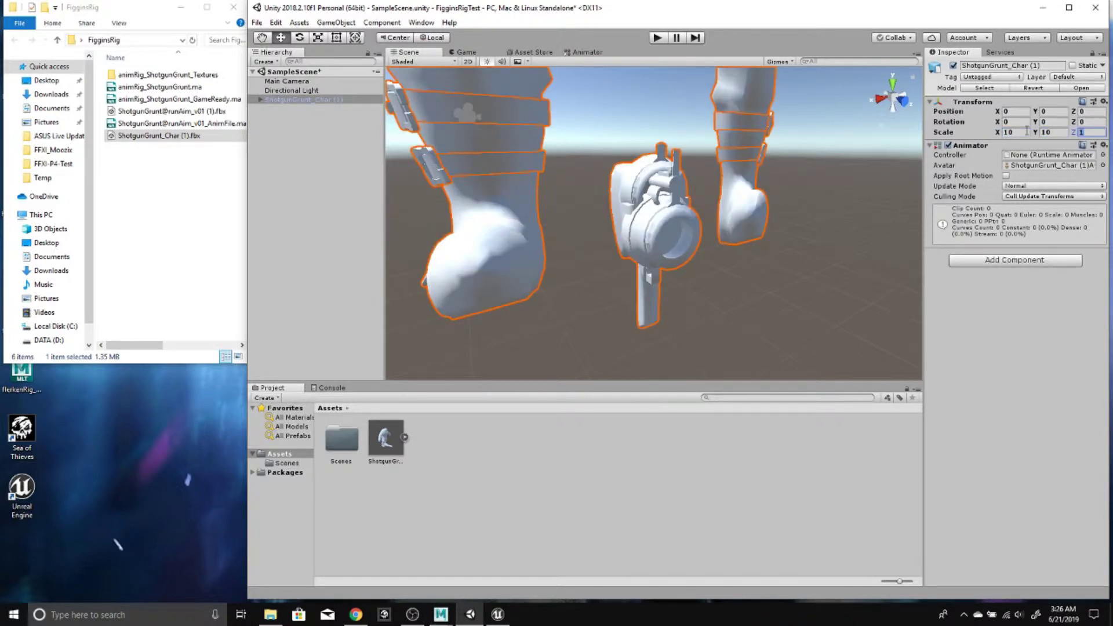
text(10)
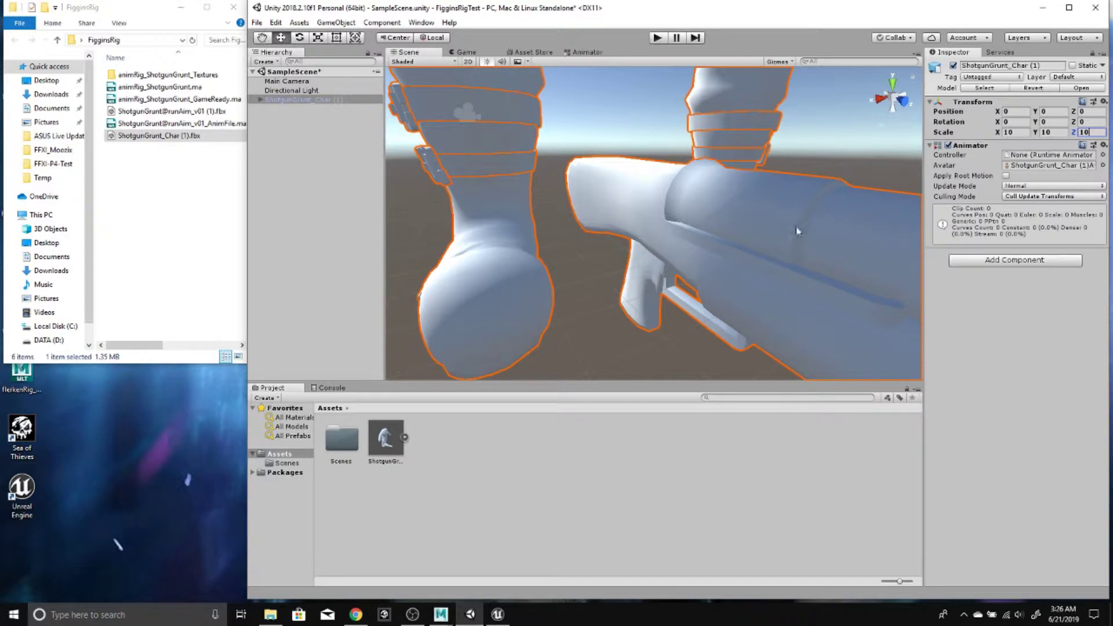
alt+right_drag(797, 232, 313, 278)
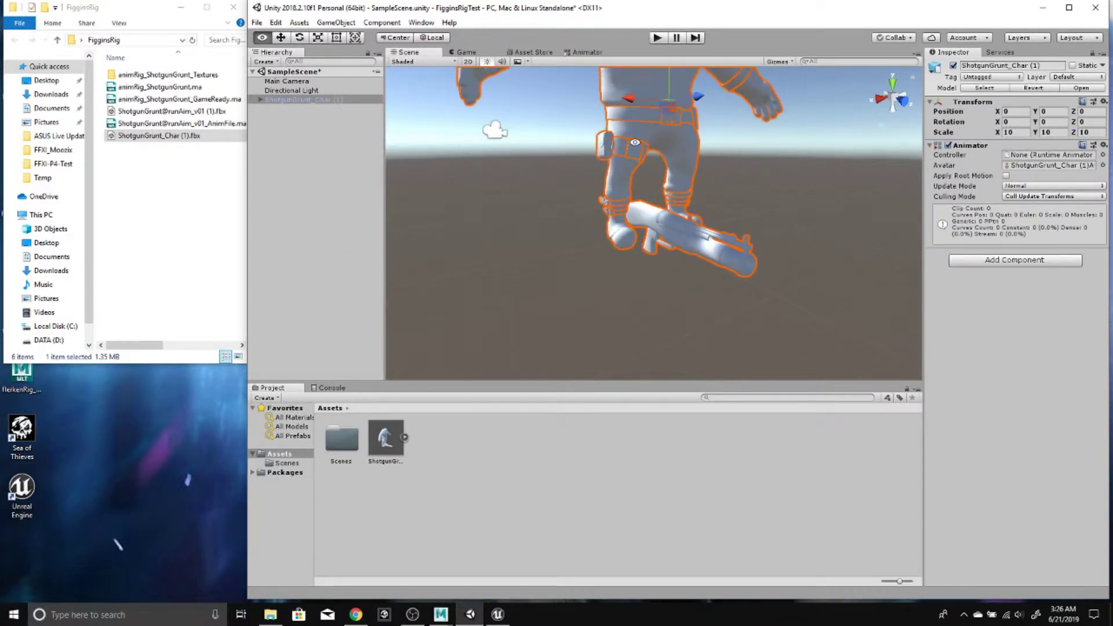
alt+drag(635, 142, 637, 122)
alt+middle_drag(638, 122, 648, 258)
alt+drag(648, 258, 746, 230)
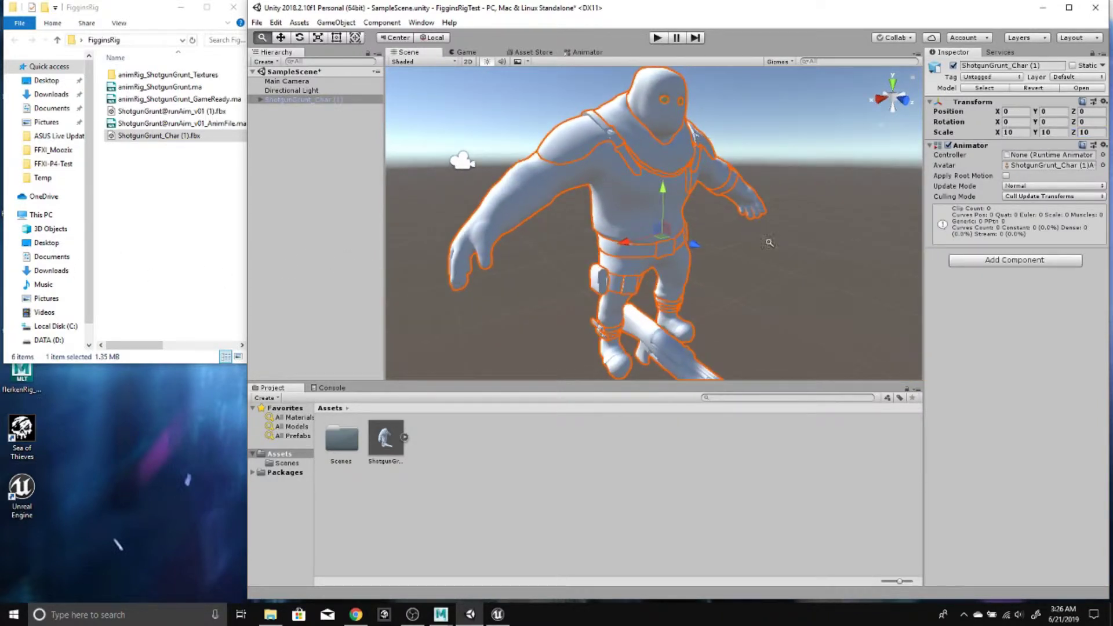
alt+right_drag(769, 242, 753, 229)
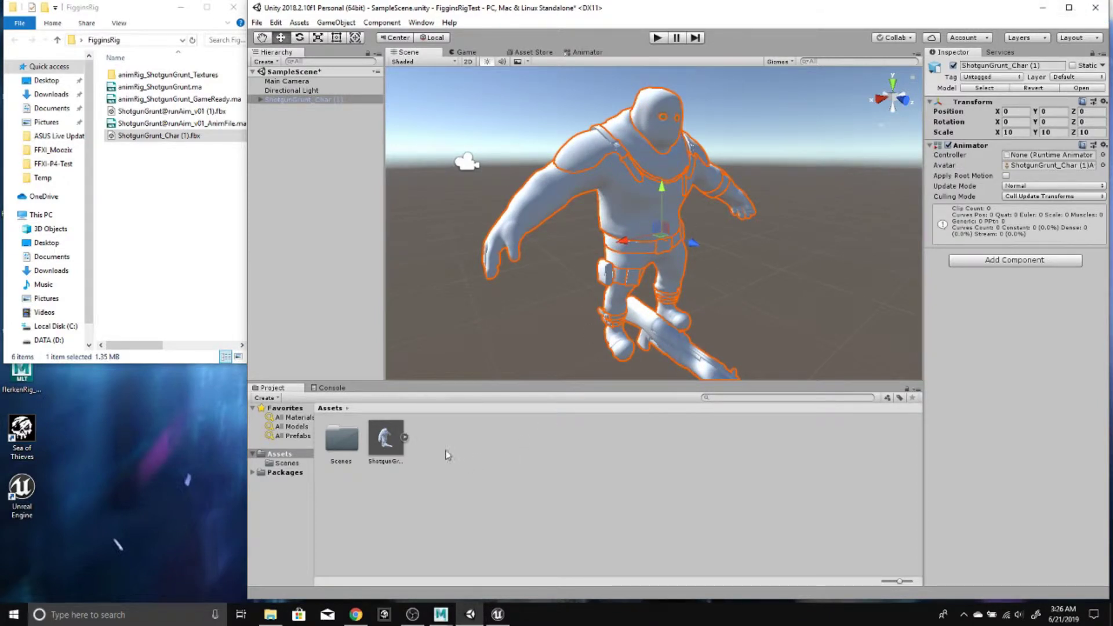
Expand the ShotgunGrunt_Char (1) asset to examine its materials, meshes and avatar
click(406, 439)
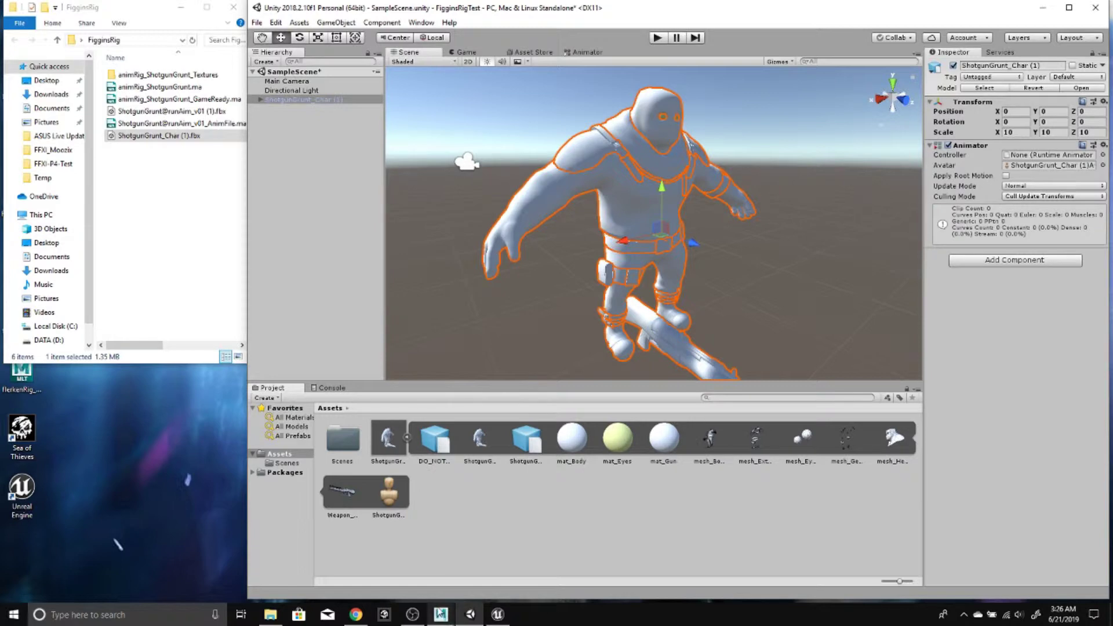
mouse_move(441, 613)
mouse_move(502, 571)
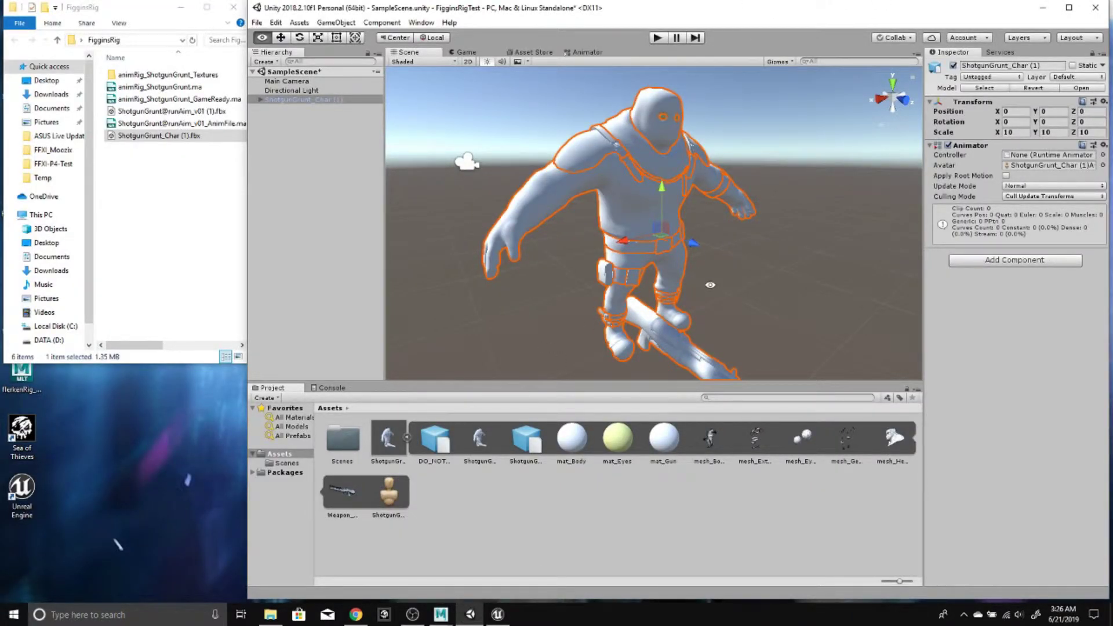
Delete the ShotgunGrunt_Char (1) character from SampleScene
alt+drag(710, 284, 718, 276)
click(353, 157)
click(318, 100)
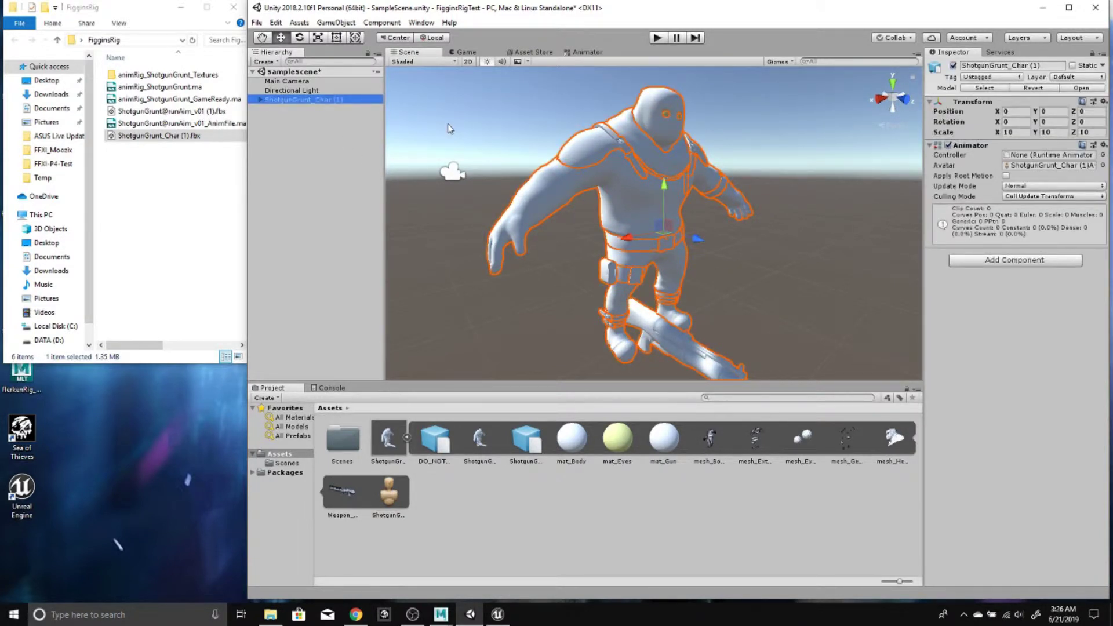
key(Delete)
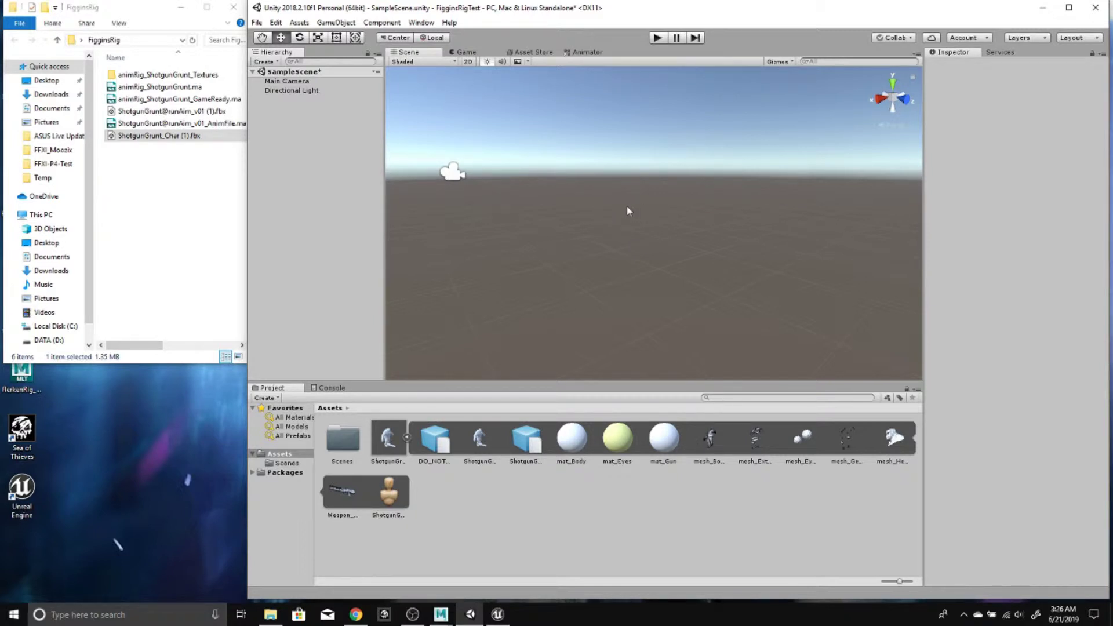
Collapse the character asset and import the animation file ShotgunGrunt@runAim_v01 (1).fbx into the project's Assets
click(407, 439)
click(169, 146)
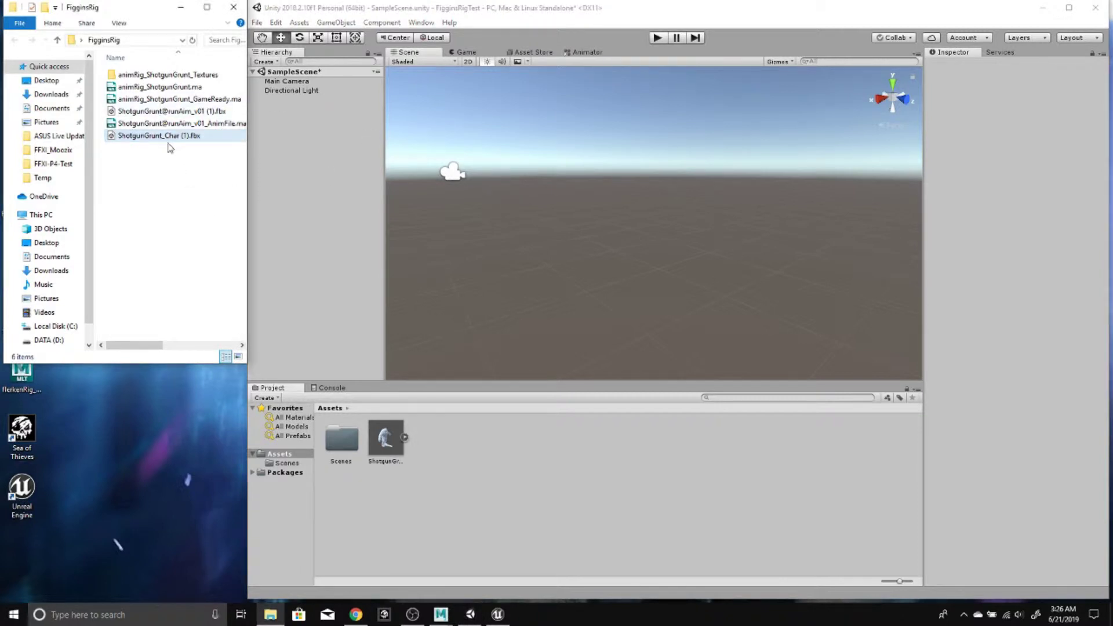
drag(118, 114, 537, 474)
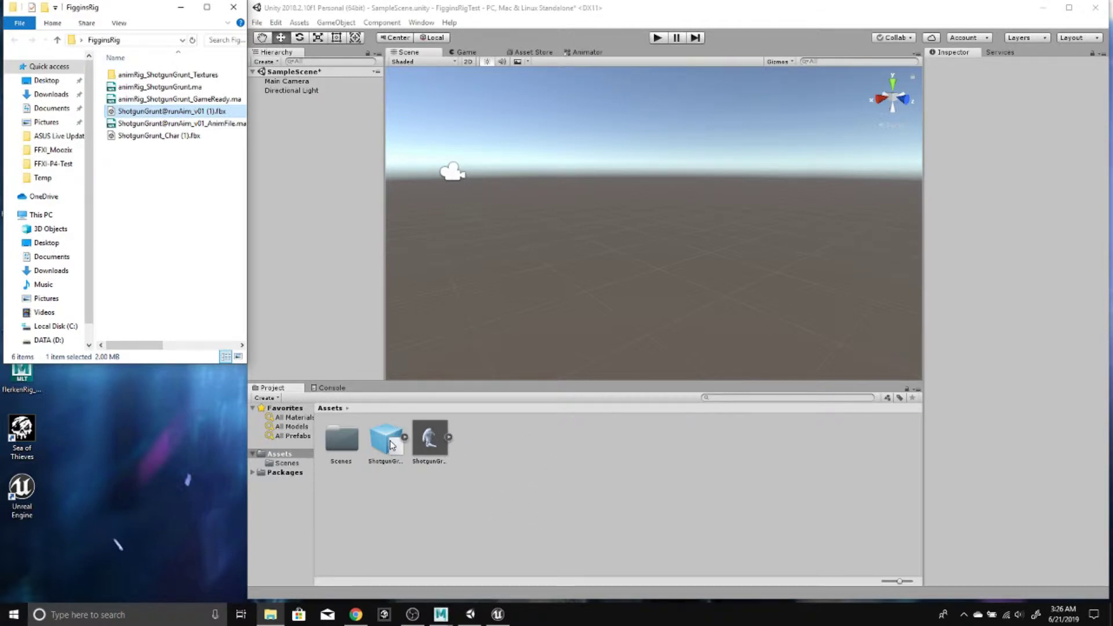
Place the ShotgunGrunt@runAim_v01 (1) asset in SampleScene and frame it in the scene view
drag(390, 445, 282, 190)
alt+drag(664, 288, 675, 294)
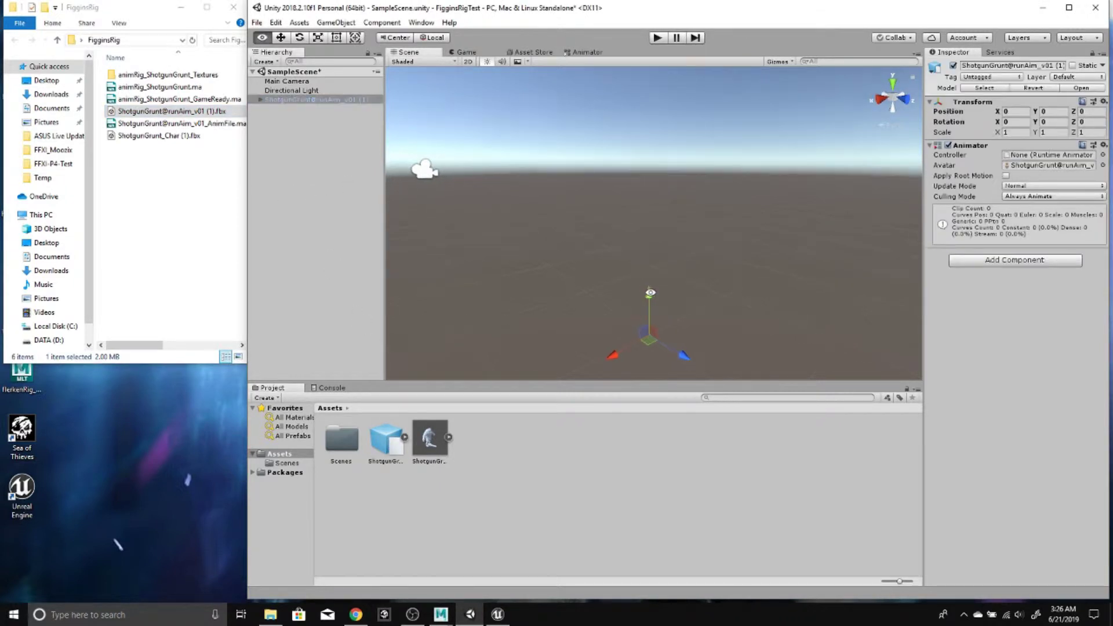
key(f)
scroll(631, 232, up, 15)
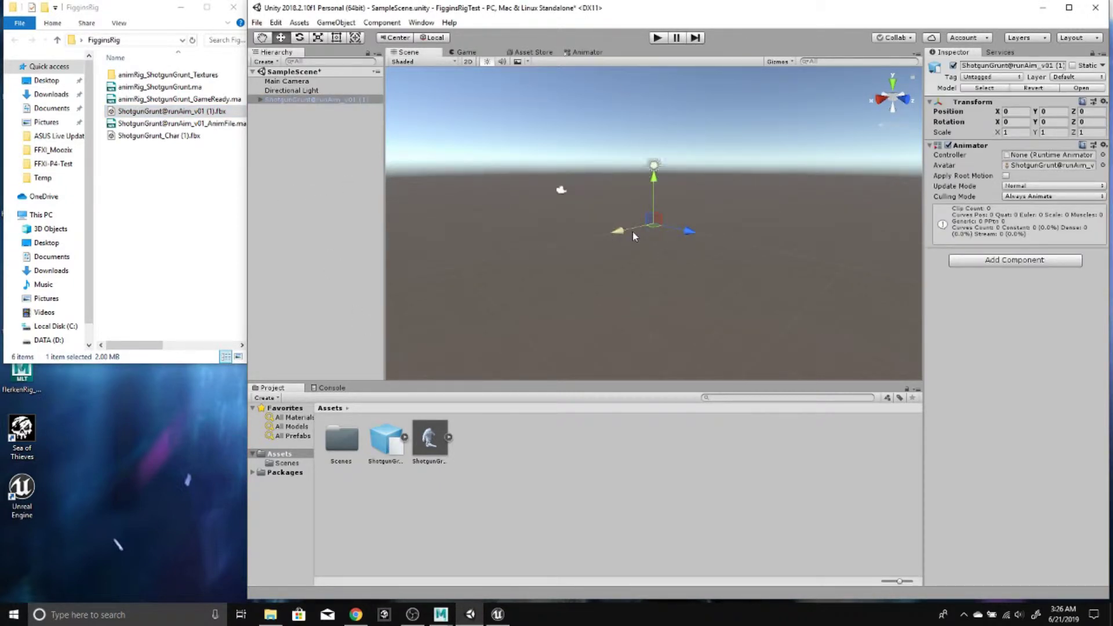
scroll(641, 238, down, 12)
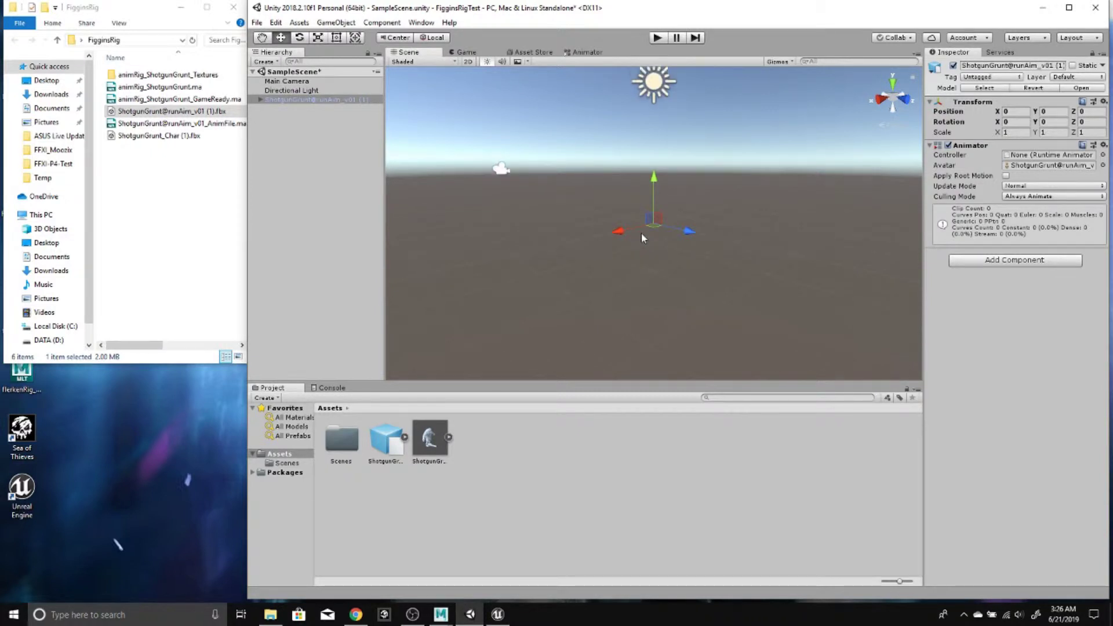
scroll(642, 238, up, 7)
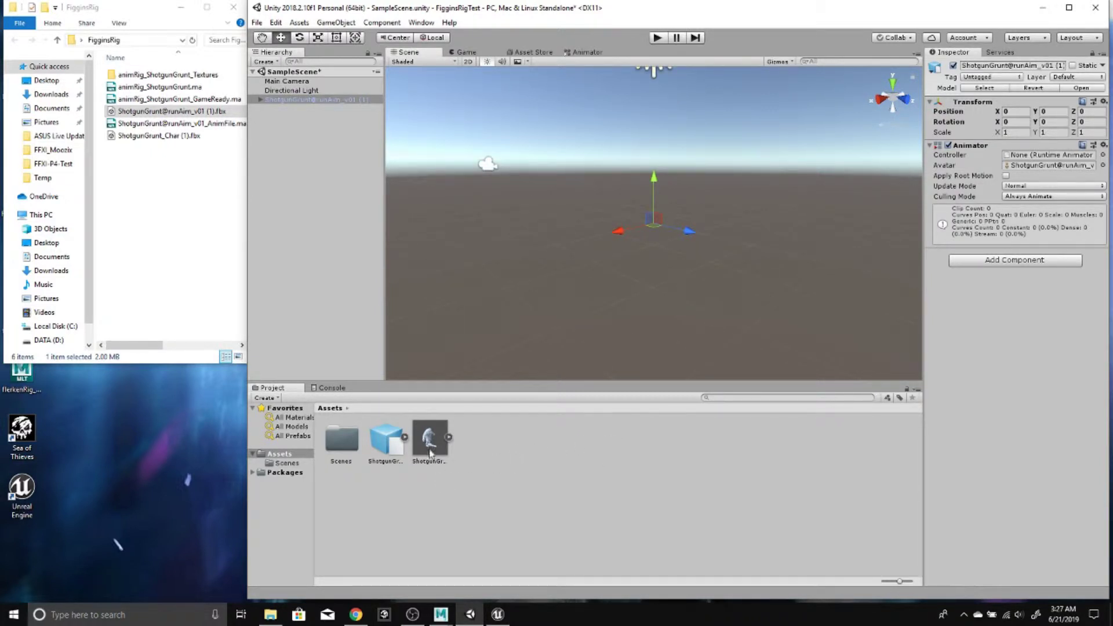
Examine the contents of the ShotgunGrunt@runAim_v01 (1) asset and delete its instance from SampleScene
click(405, 437)
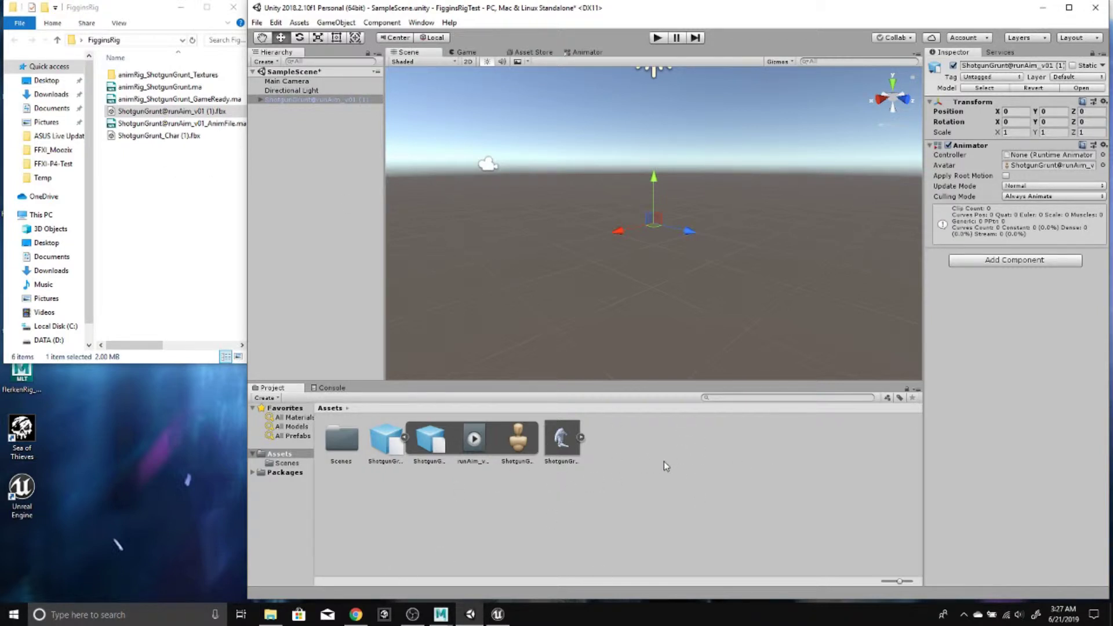
click(405, 438)
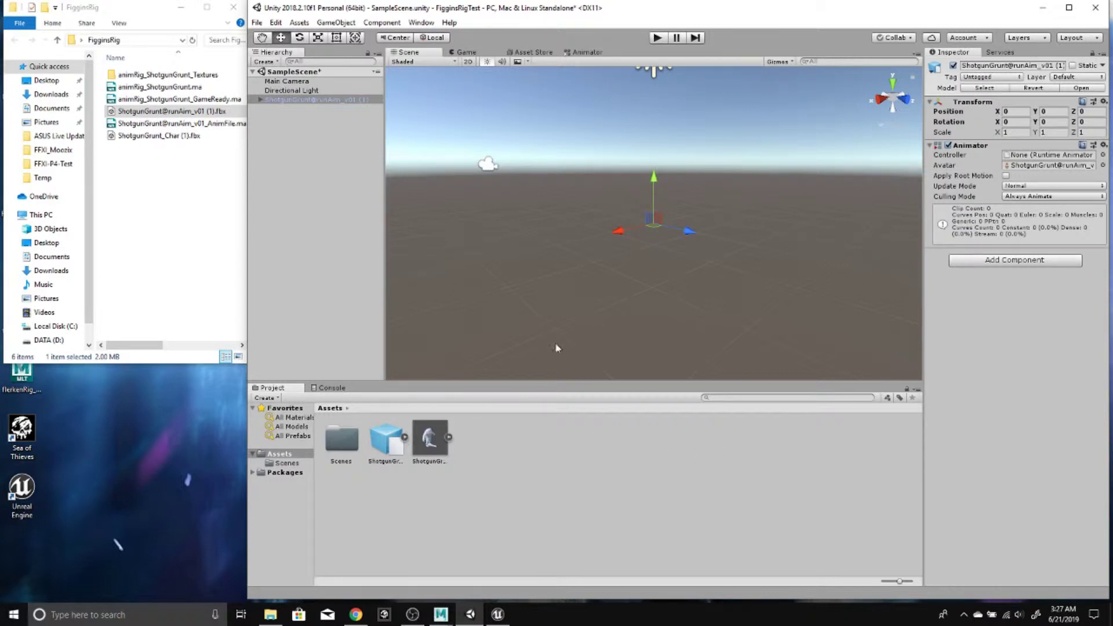
click(292, 99)
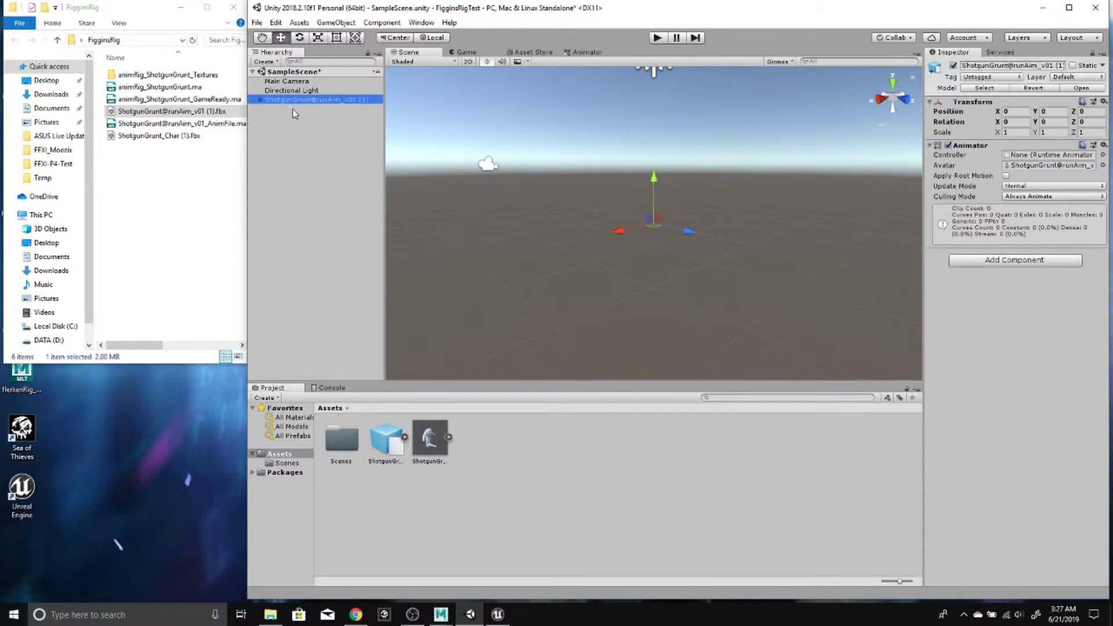
key(Delete)
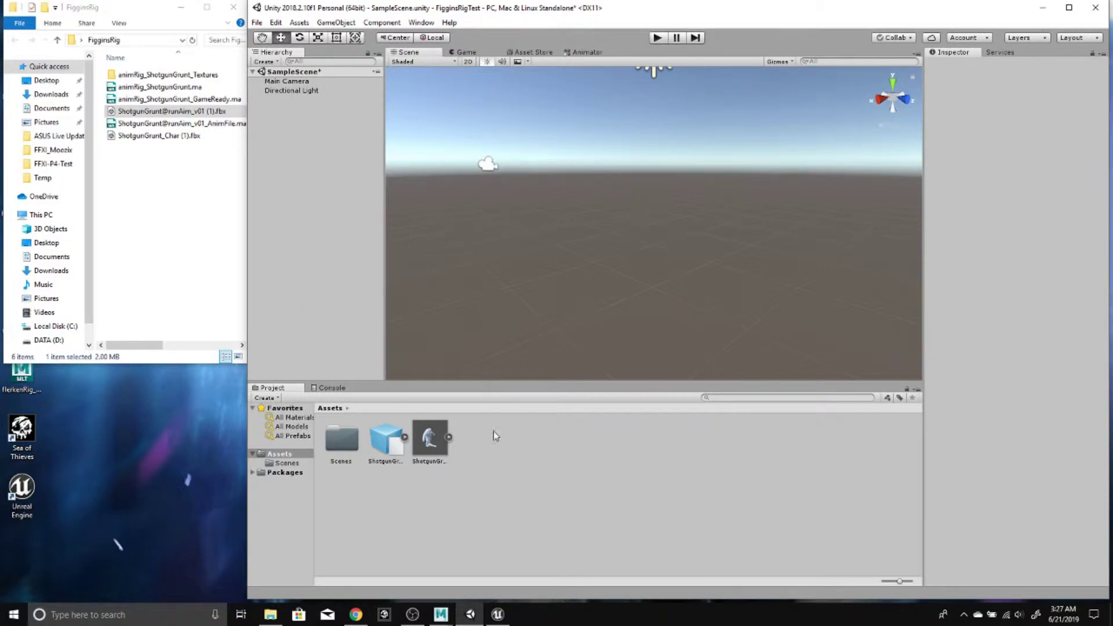
Create an Animator Controller named broRun in the project's Assets folder
right_click(552, 469)
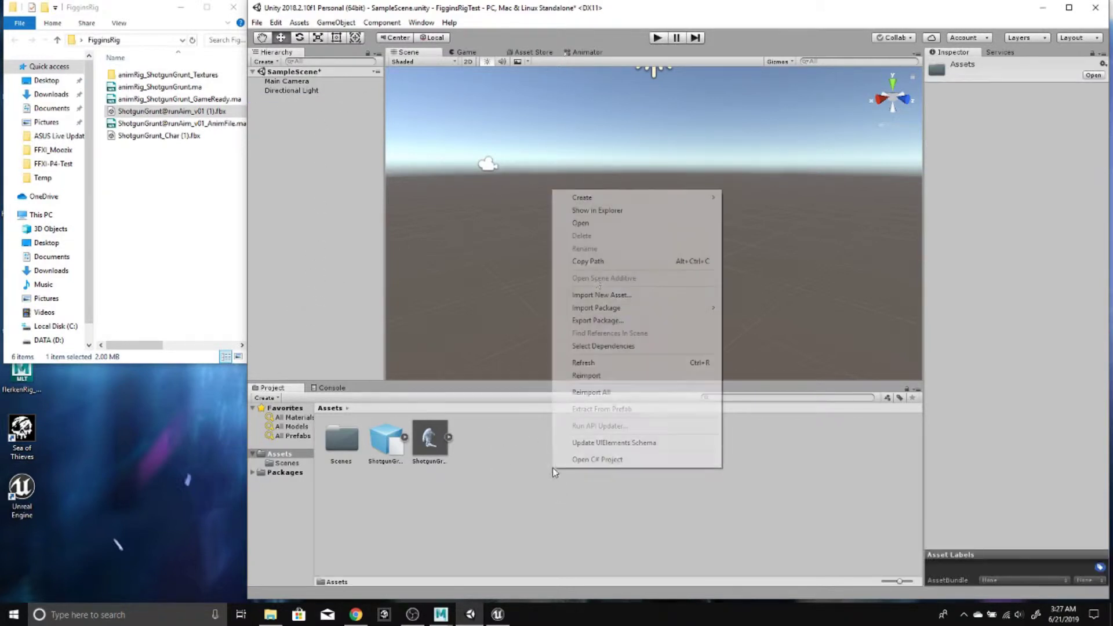
mouse_move(668, 198)
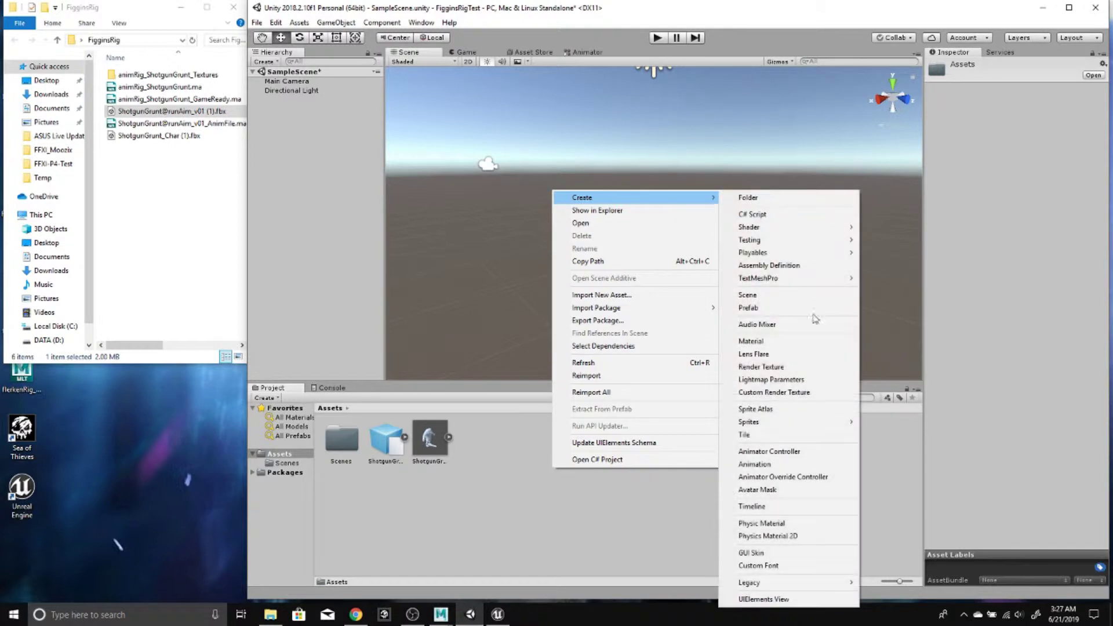
click(769, 451)
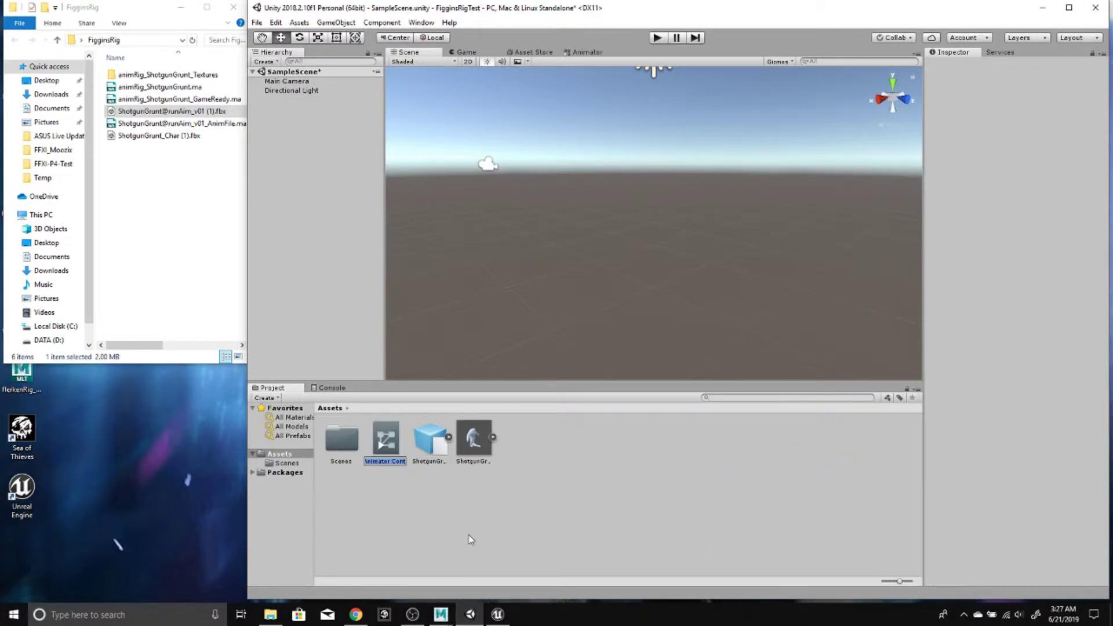
text(broRun)
key(Return)
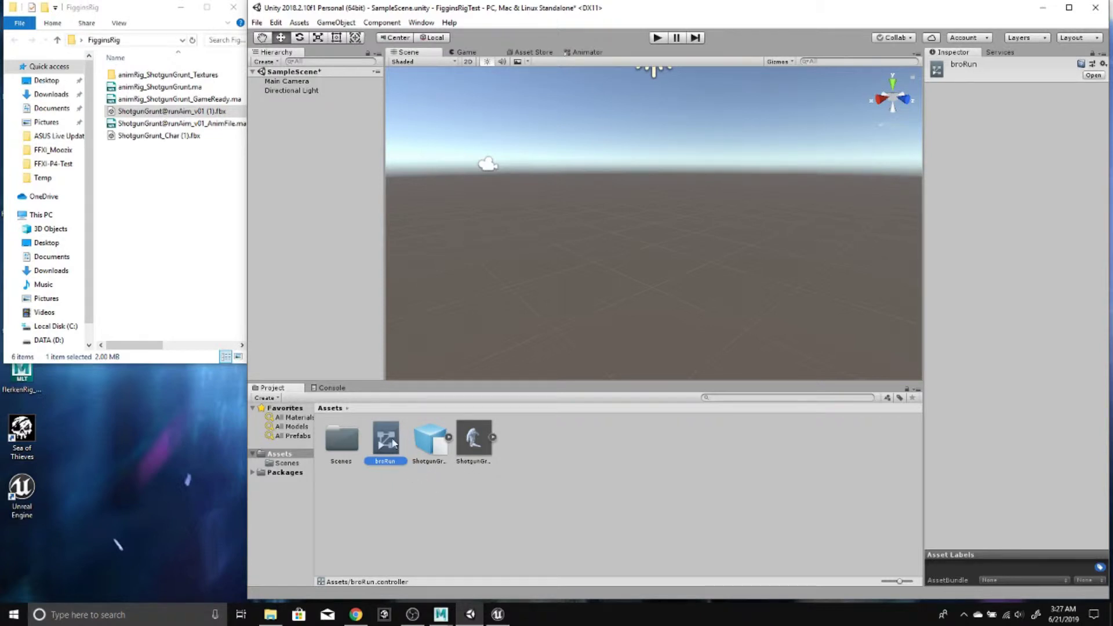
Open the broRun controller's state graph in the maximized editor and move the Any State node away from above Entry
click(1068, 8)
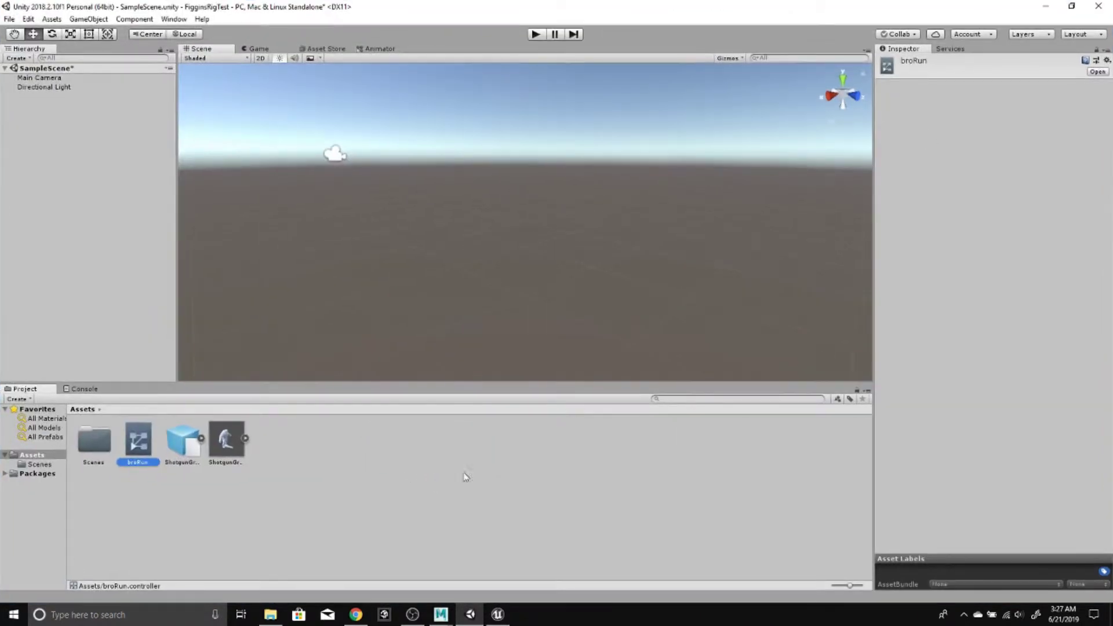
click(164, 508)
double_click(138, 441)
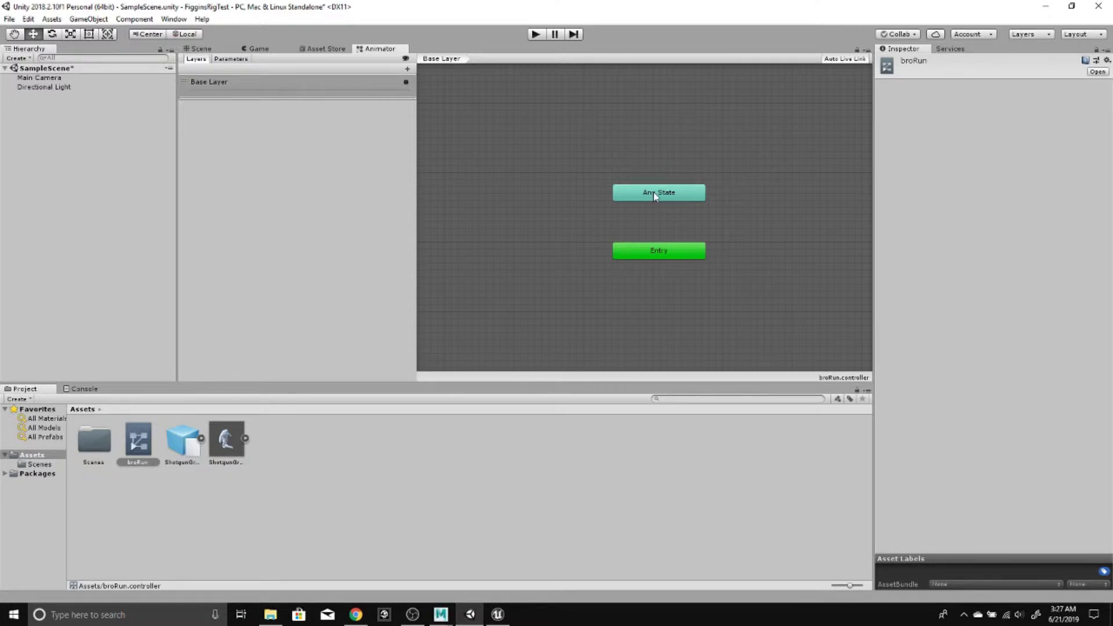
drag(655, 196, 507, 198)
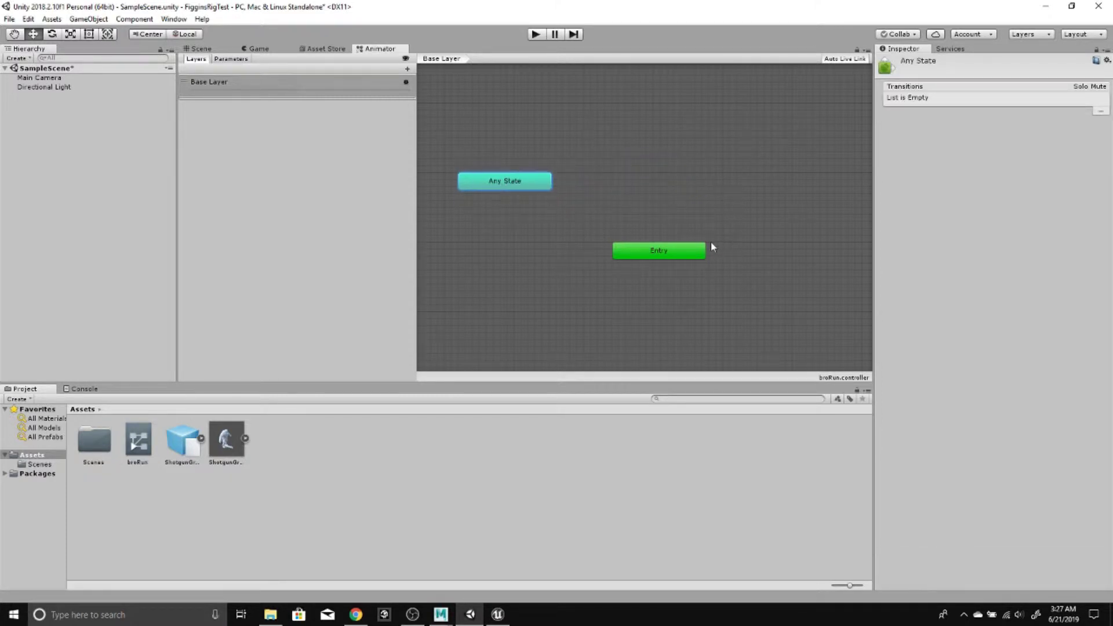
Add the runAim_v01 (1) clip above Entry as the controller's default state and inspect the Entry transition
click(201, 438)
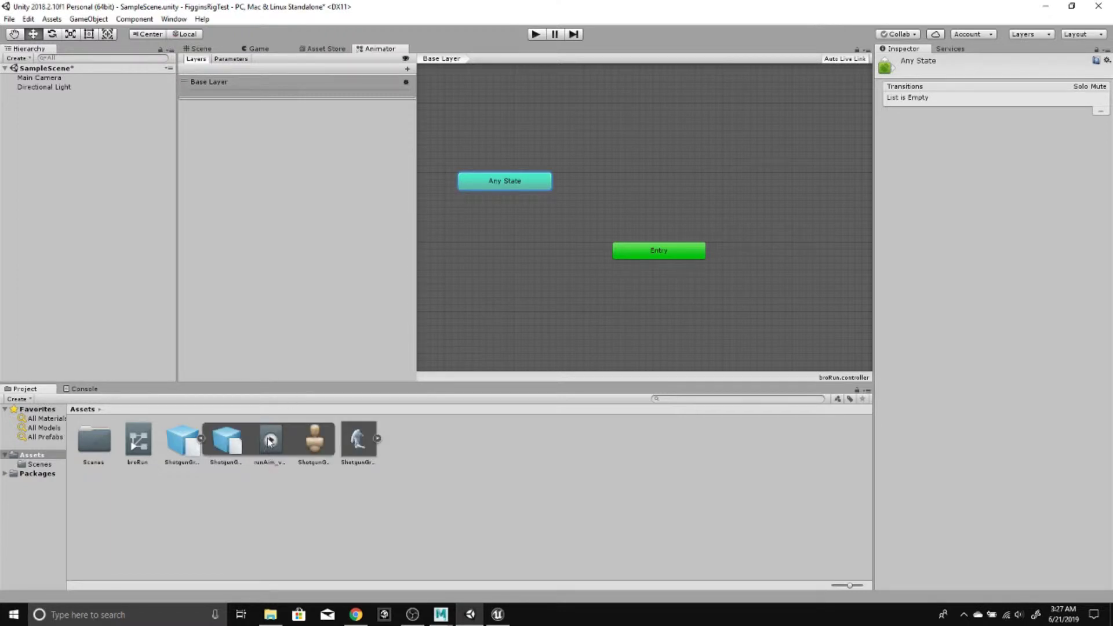
drag(270, 440, 668, 157)
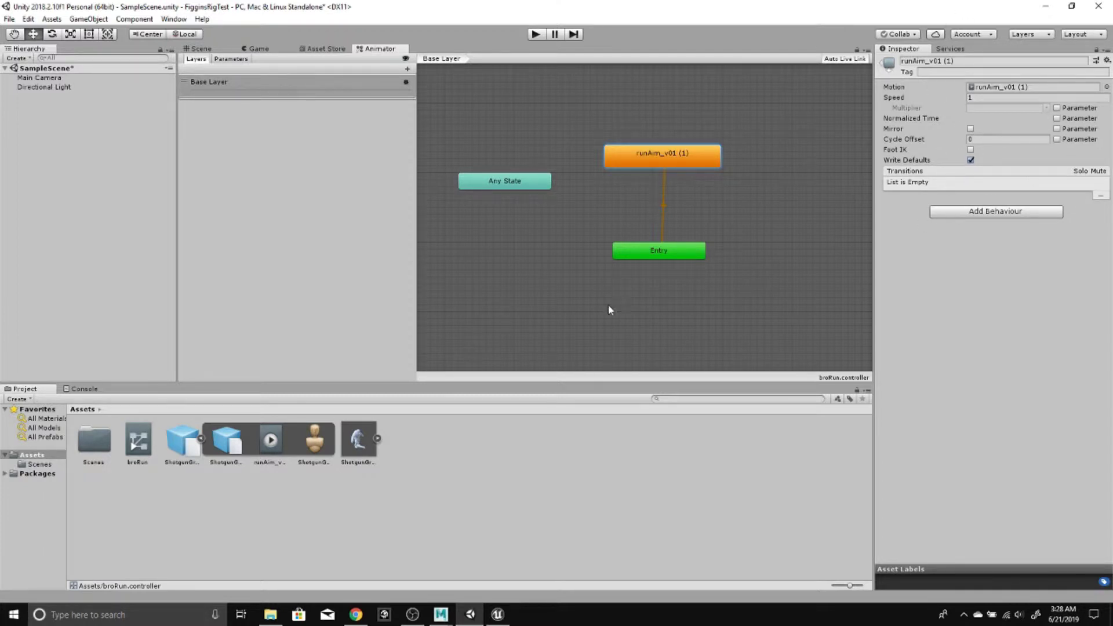
click(663, 207)
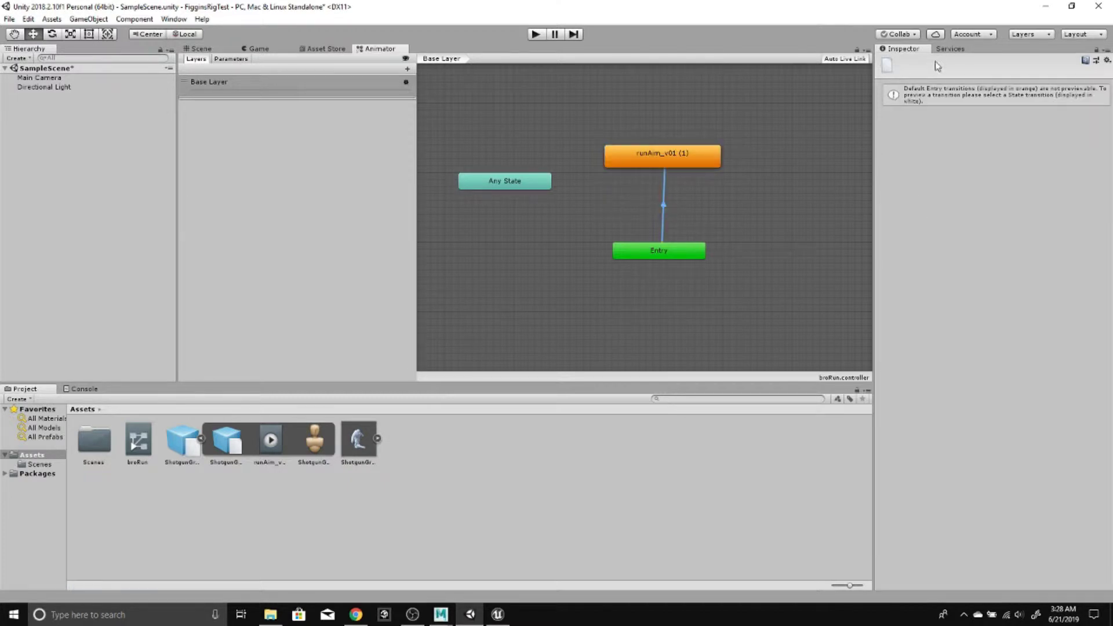
click(672, 280)
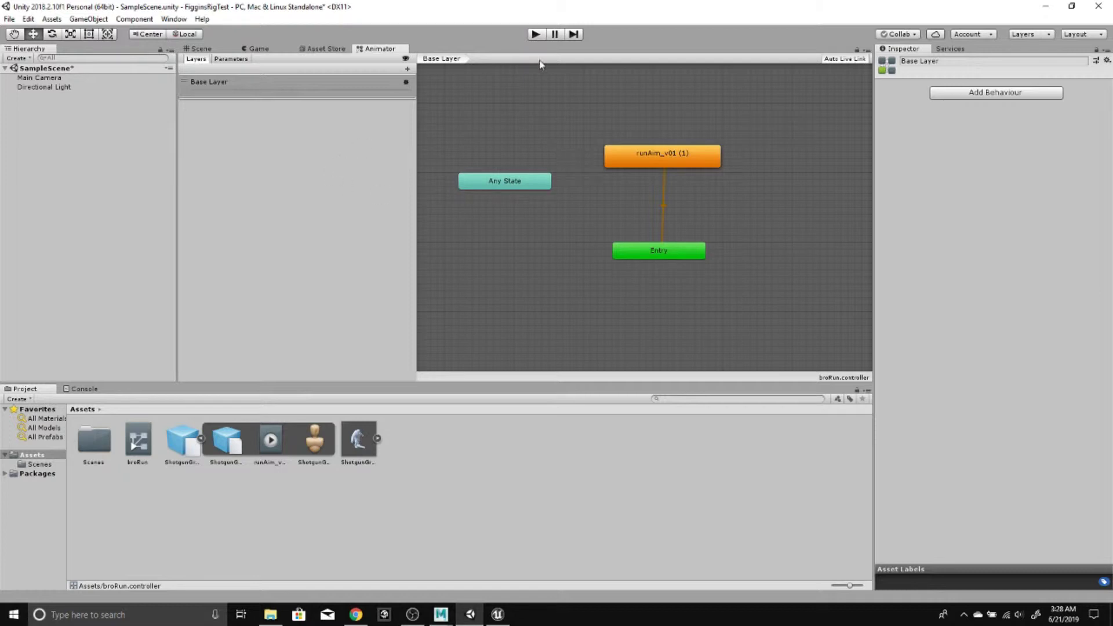
Add ShotgunGrunt@runAim_v01 (1) to SampleScene and assign broRun as its Animator controller
click(201, 49)
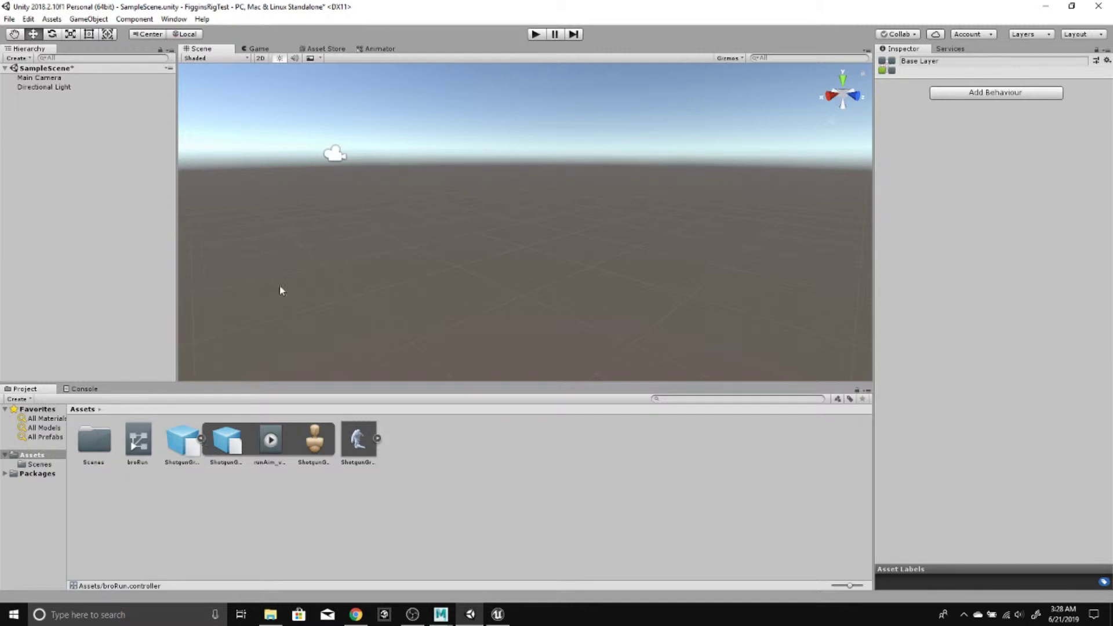
click(201, 438)
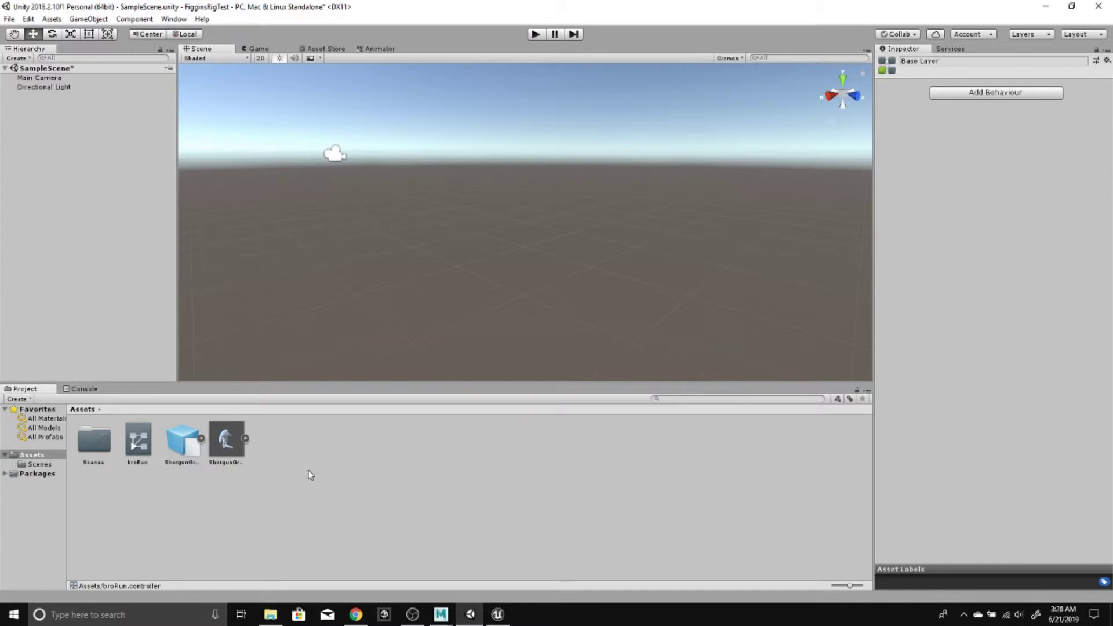
click(180, 446)
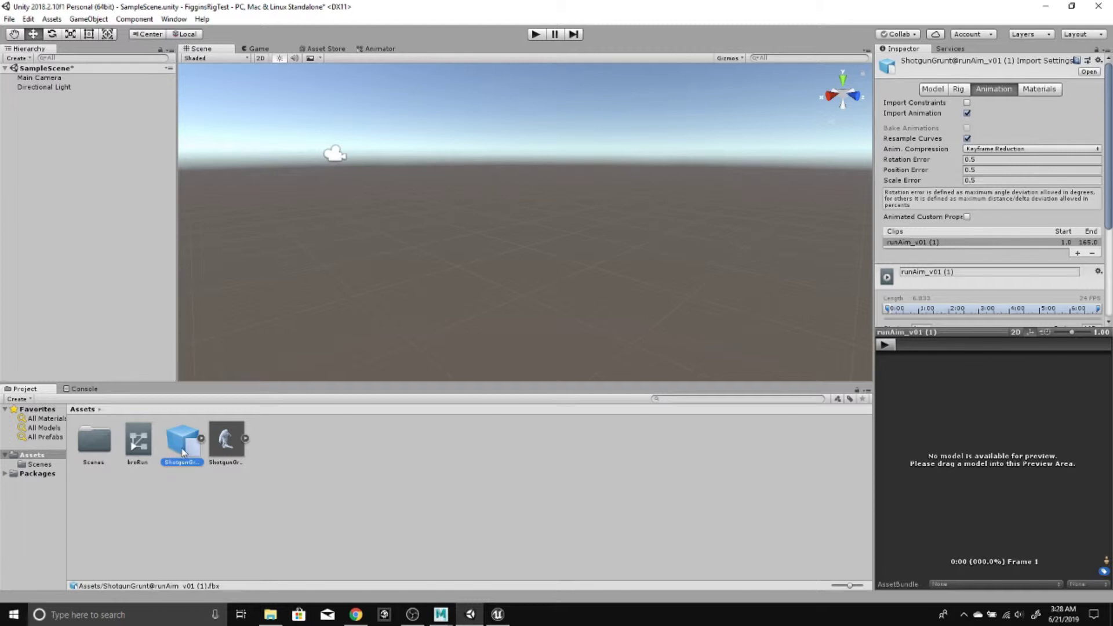
drag(193, 447, 60, 200)
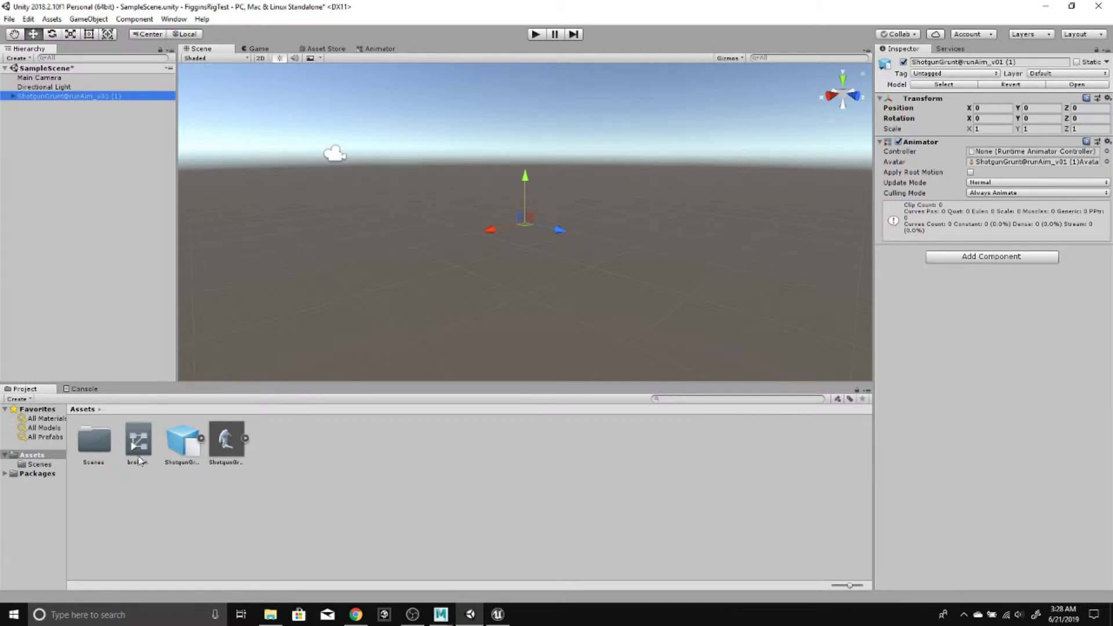
drag(139, 459, 997, 151)
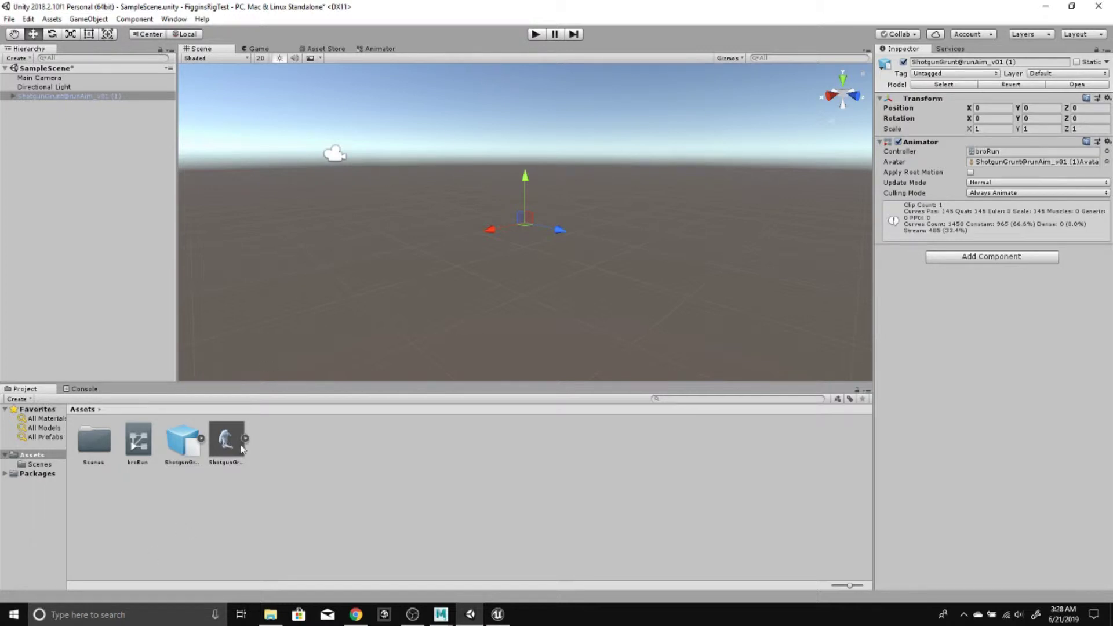
Add the ShotgunGrunt_Char (1) character to SampleScene and assign broRun as its Animator controller
drag(229, 448, 49, 221)
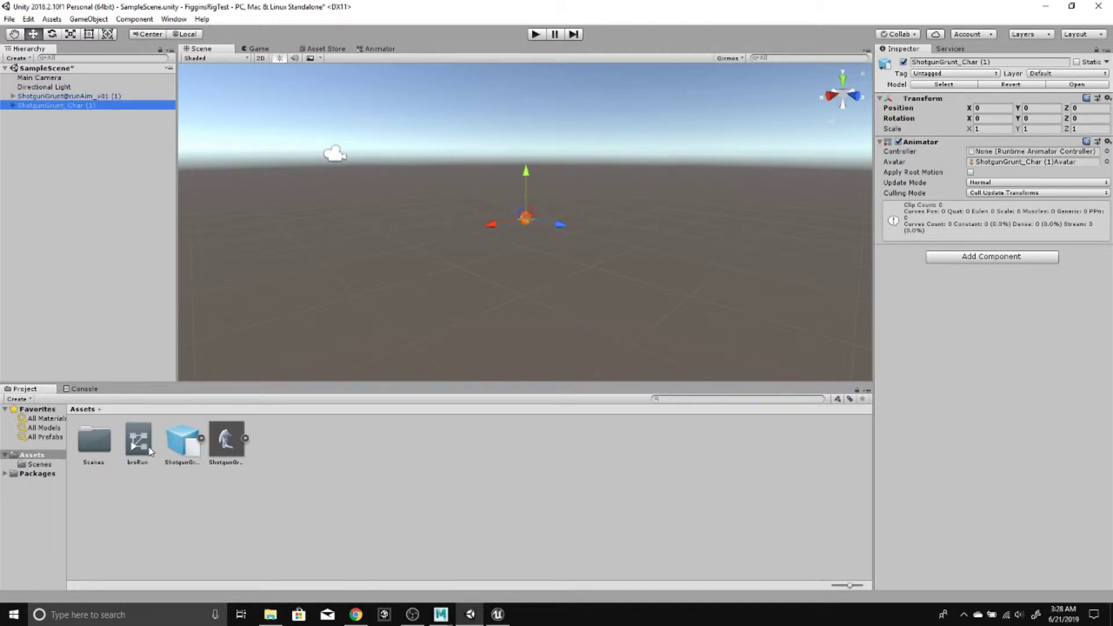
drag(141, 450, 993, 154)
alt+drag(499, 197, 509, 211)
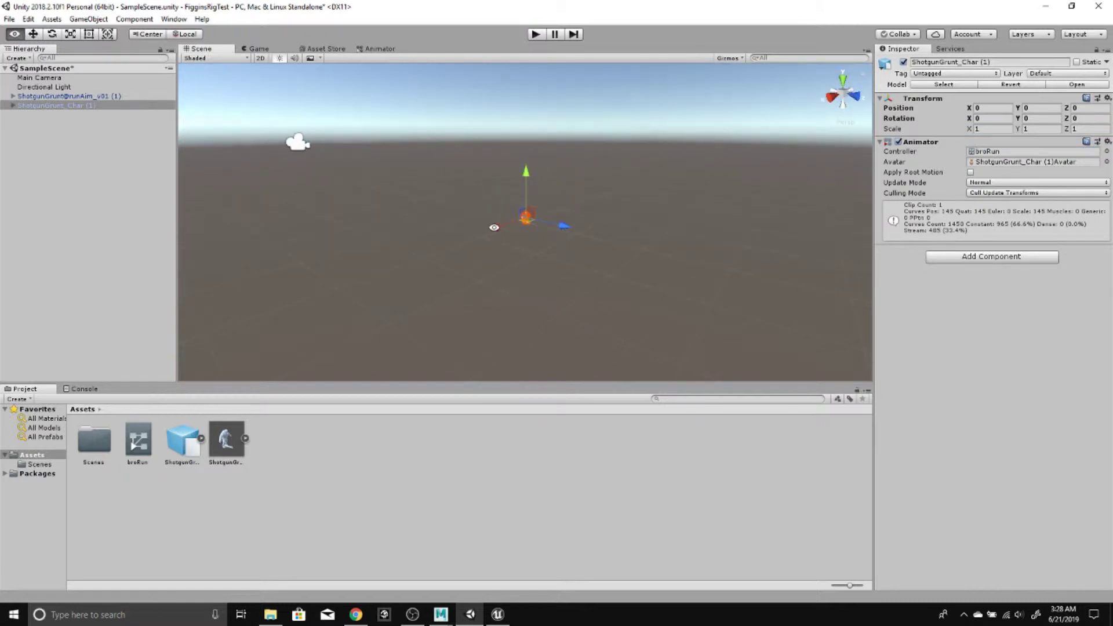
scroll(510, 213, up, 10)
scroll(526, 197, down, 10)
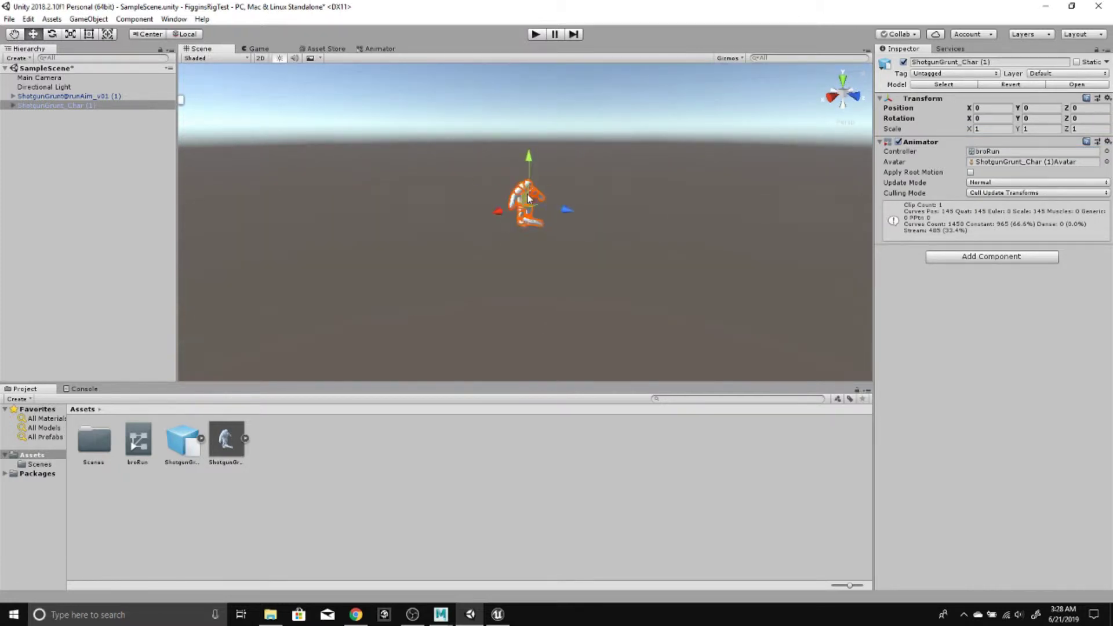
scroll(528, 199, up, 4)
alt+drag(551, 212, 548, 213)
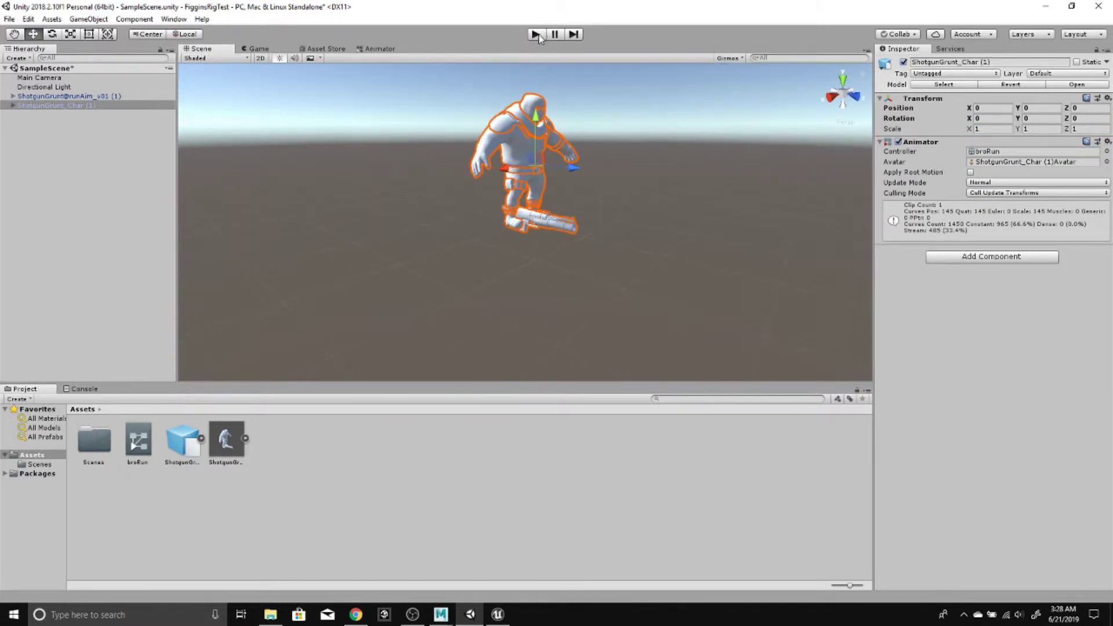
Play the scene, watch the character's run-aim animation in the Scene view, and stop playback
click(536, 34)
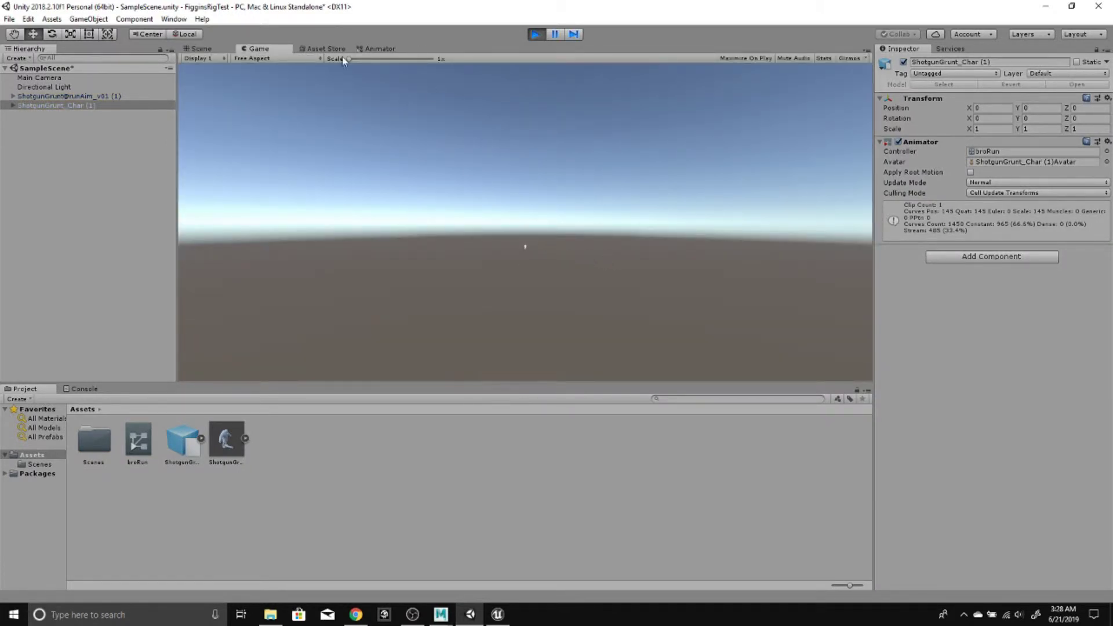
click(213, 50)
alt+drag(784, 250, 738, 243)
alt+scroll(753, 244, down, 3)
alt+middle_drag(738, 243, 585, 231)
alt+drag(584, 265, 579, 246)
alt+right_drag(579, 246, 737, 238)
alt+middle_drag(737, 238, 665, 240)
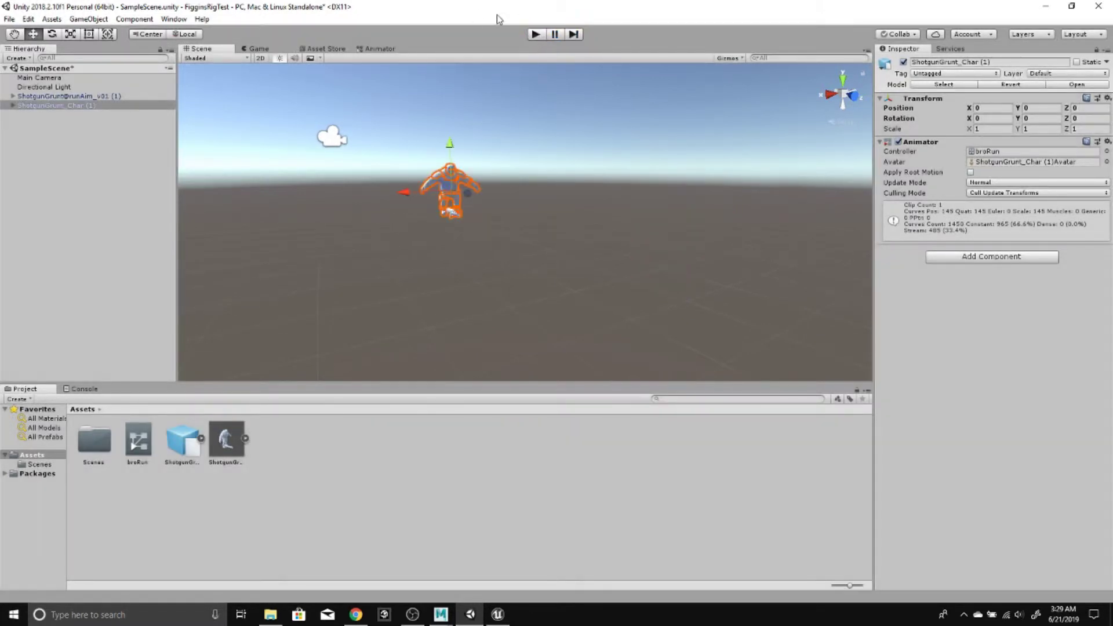
Replay the scene to examine the animated ShotgunGrunt_Char (1) up close from the front, and exit play mode
click(536, 34)
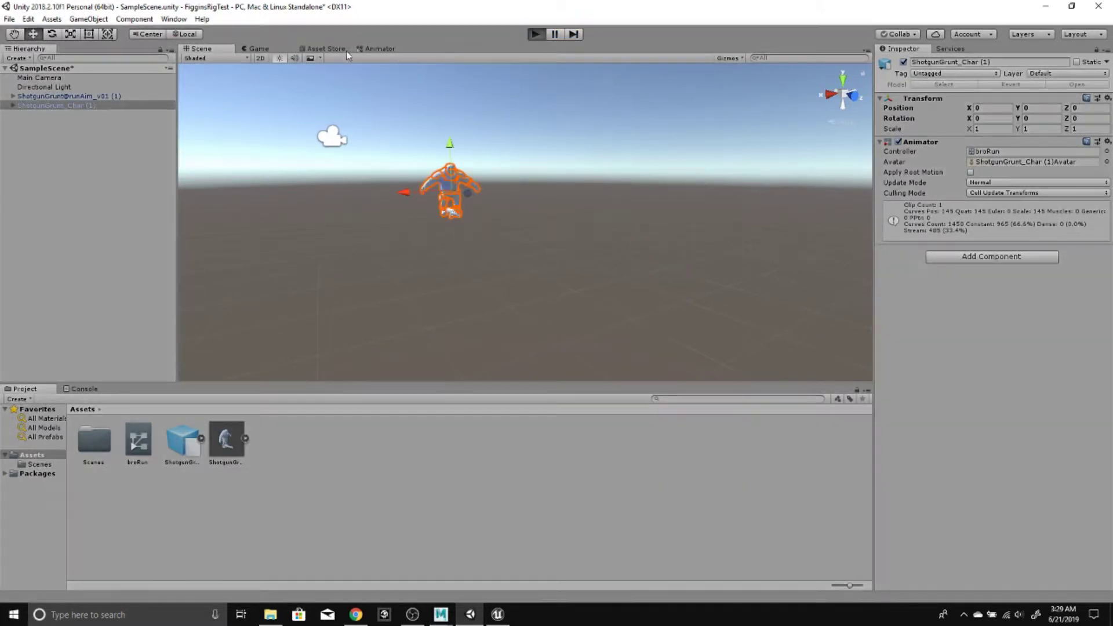
click(206, 48)
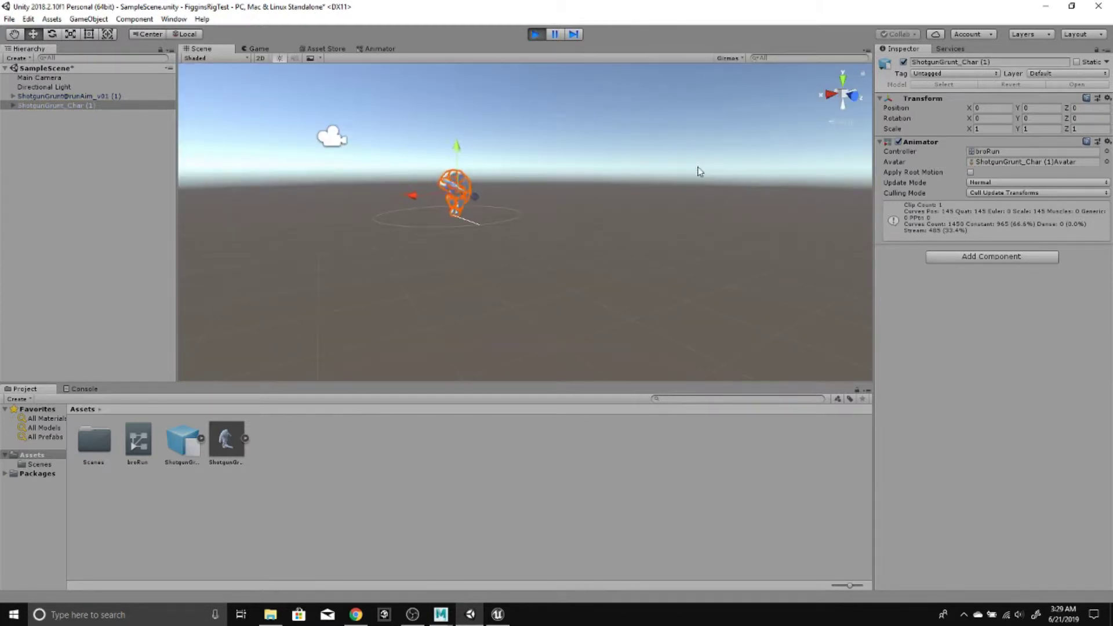
alt+drag(616, 204, 545, 225)
alt+right_drag(545, 225, 579, 221)
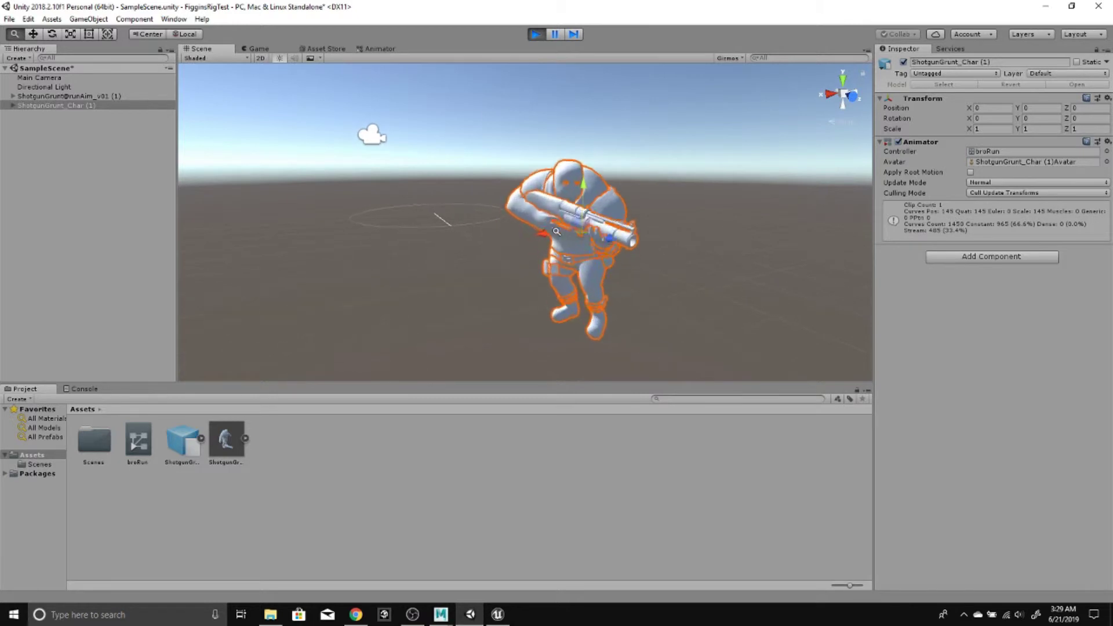
alt+drag(578, 220, 564, 215)
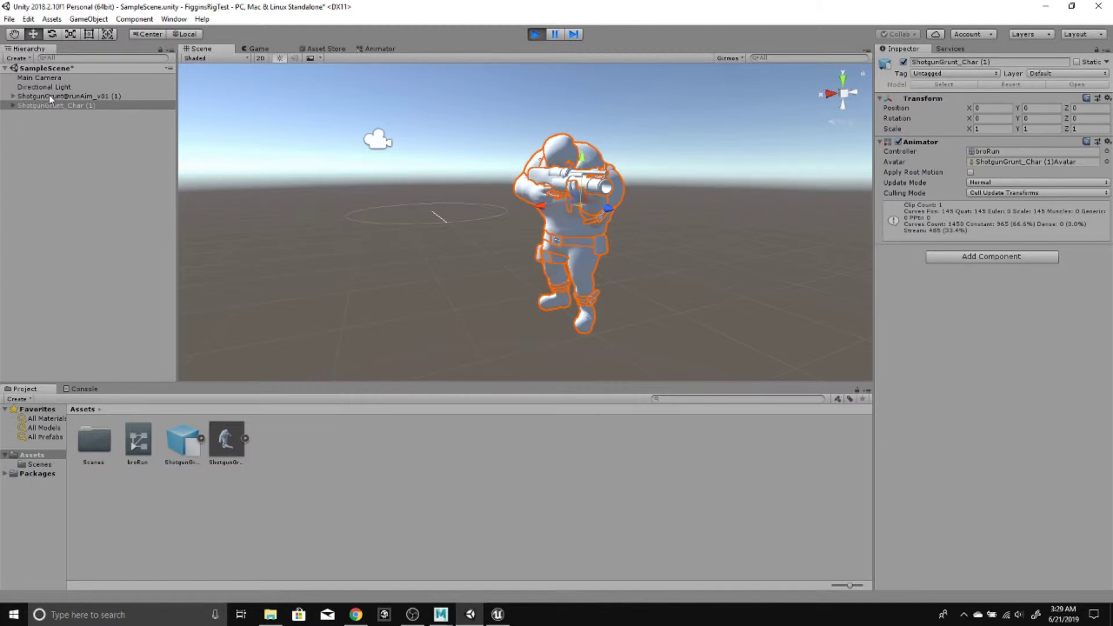
click(535, 34)
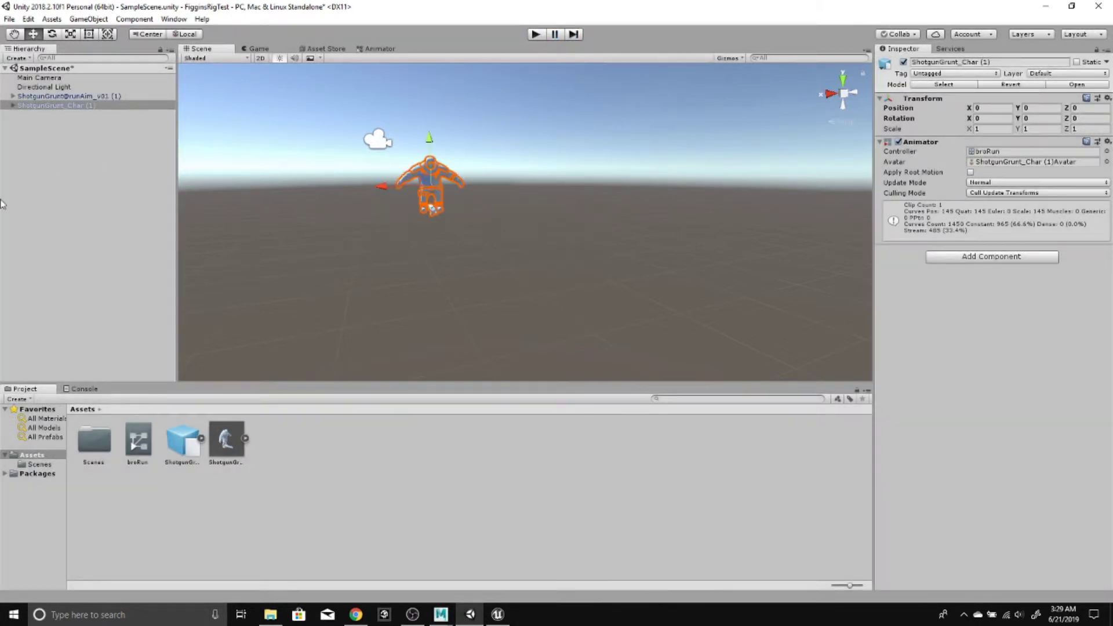
Delete ShotgunGrunt@runAim_v01 (1) from SampleScene, play the scene to watch the remaining ShotgunGrunt_Char (1), and stop playback
click(65, 96)
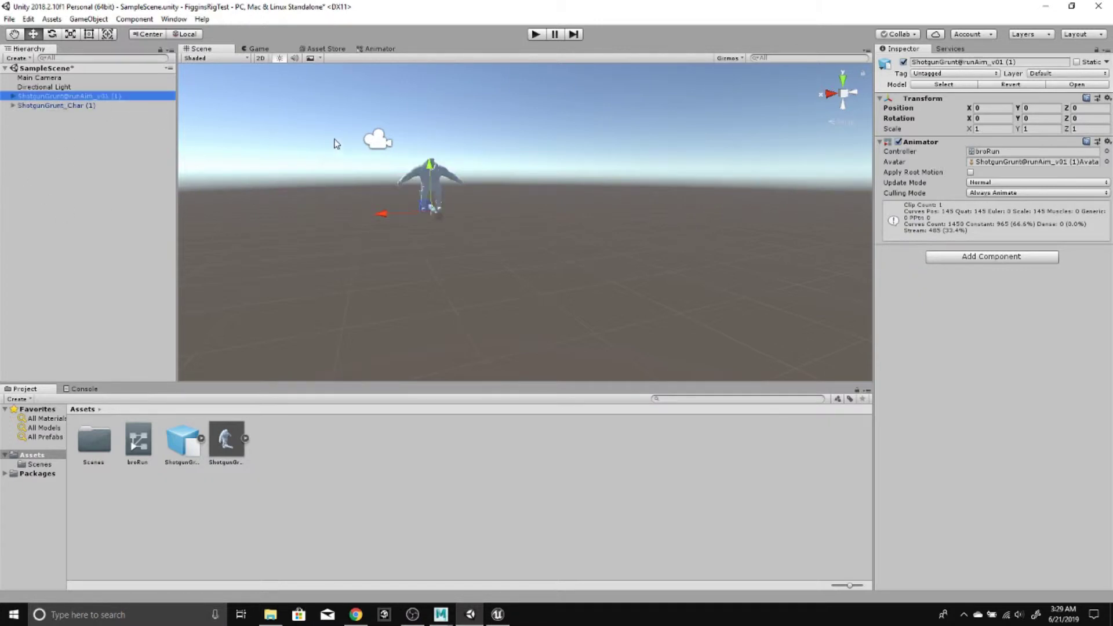
key(Delete)
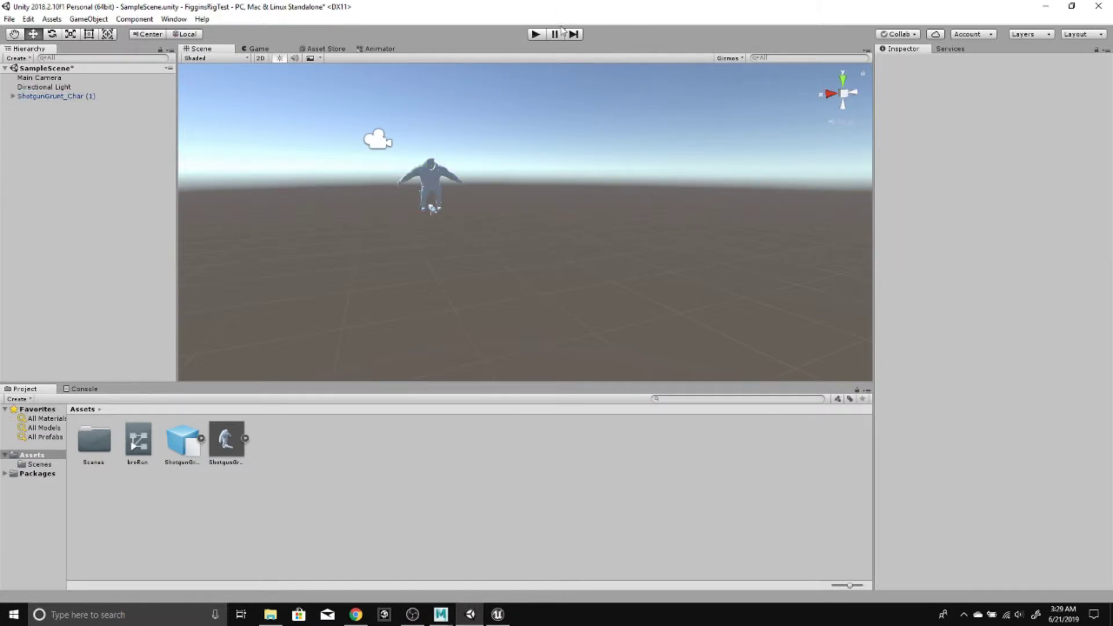
click(537, 34)
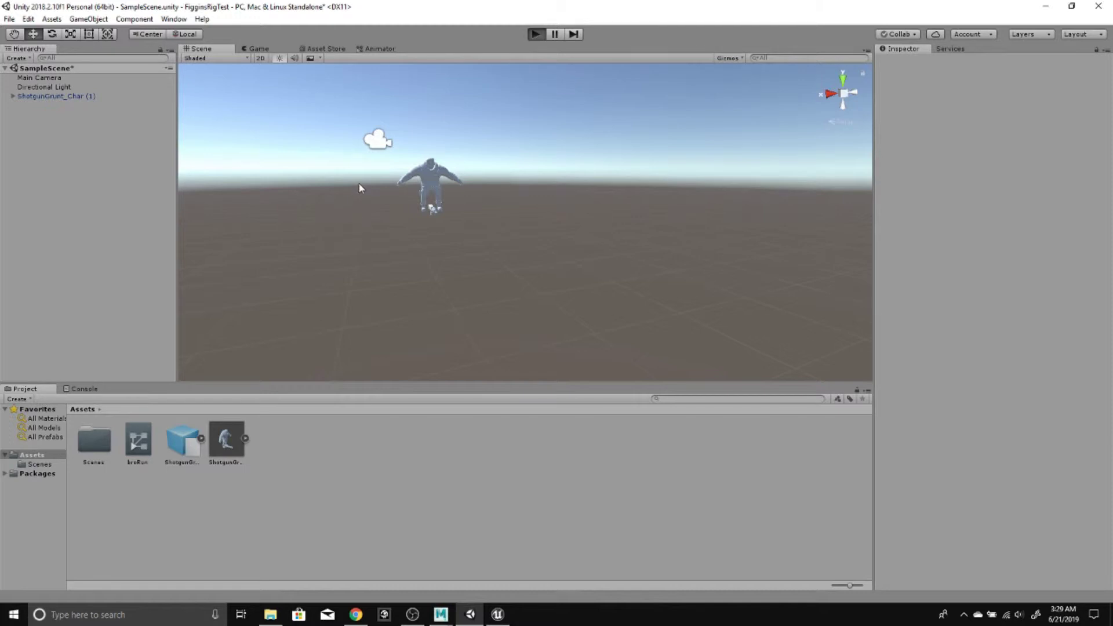
click(199, 49)
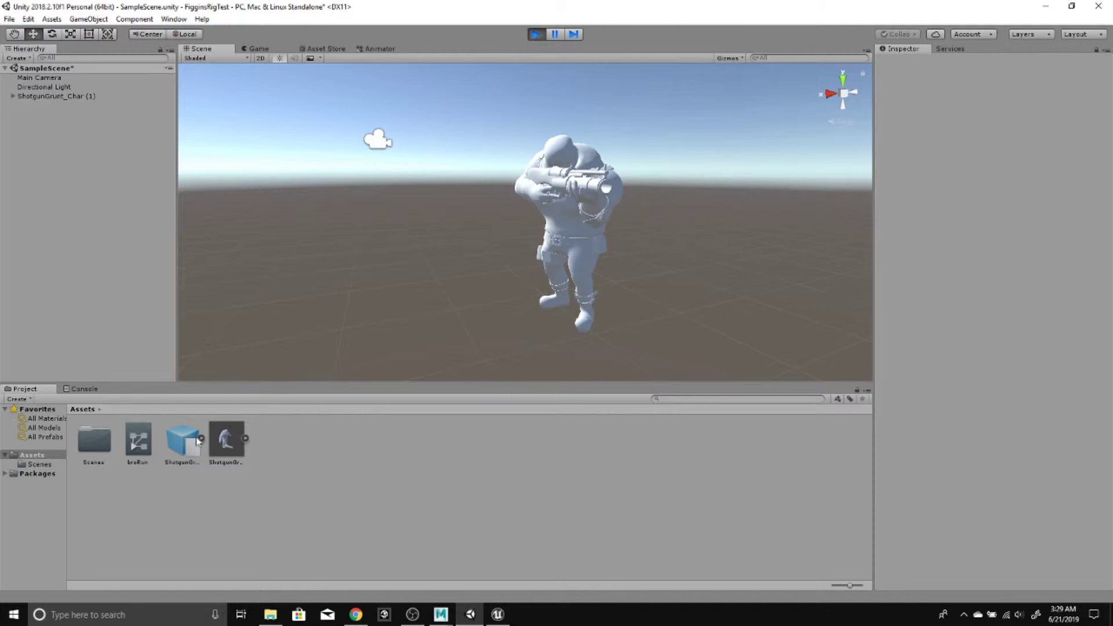
click(534, 34)
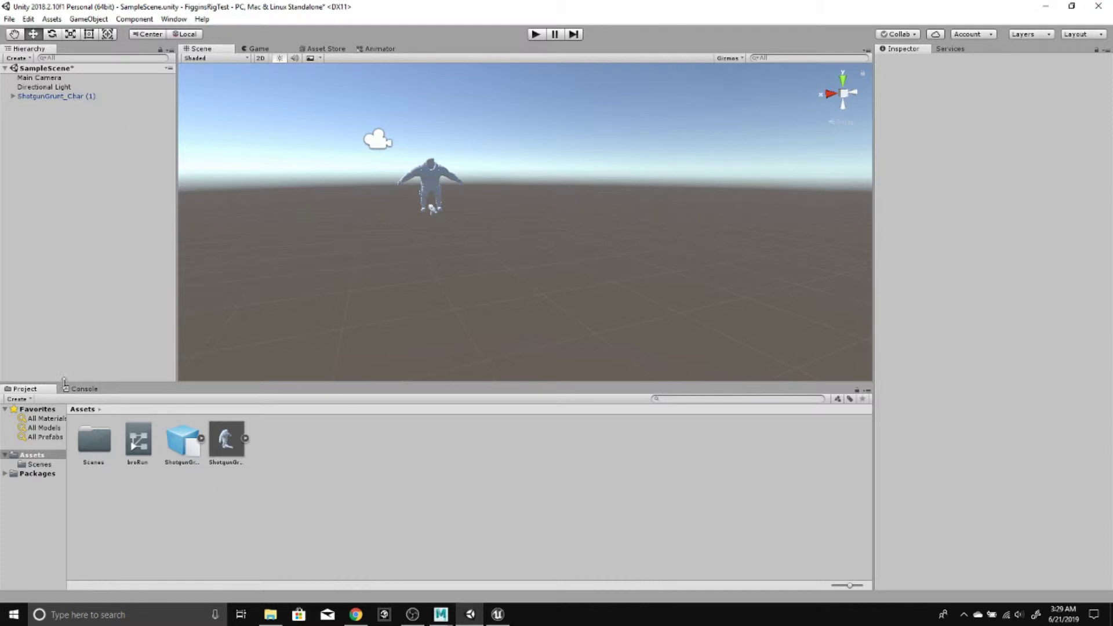
Import the animRig_ShotgunGrunt_Textures folder from the FigginsRig folder into the project's Assets and open it
click(1071, 7)
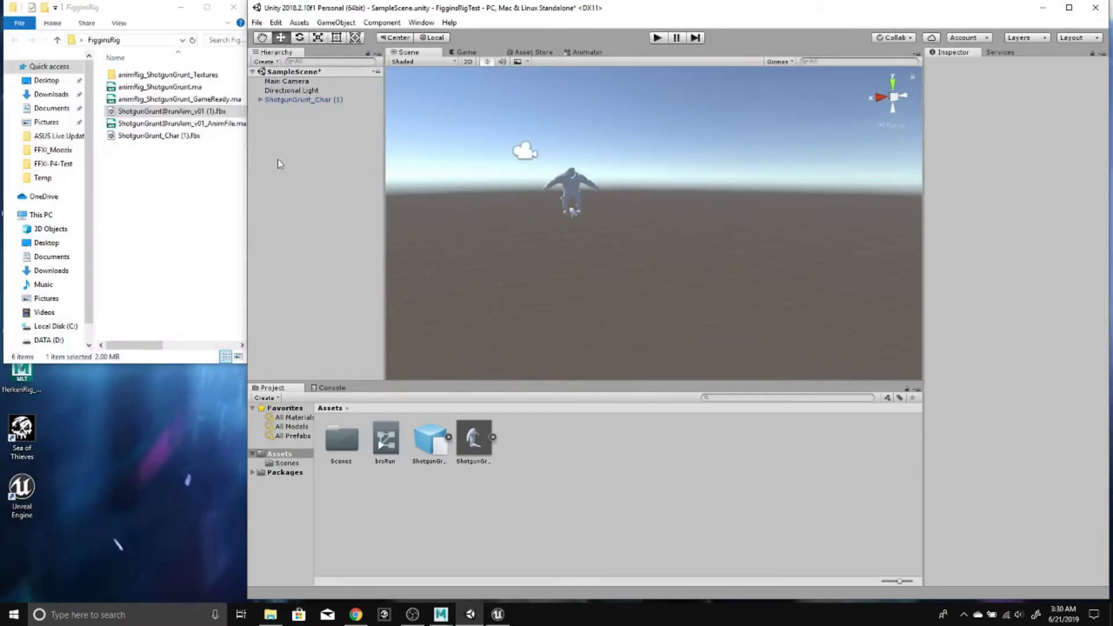
drag(168, 75, 628, 458)
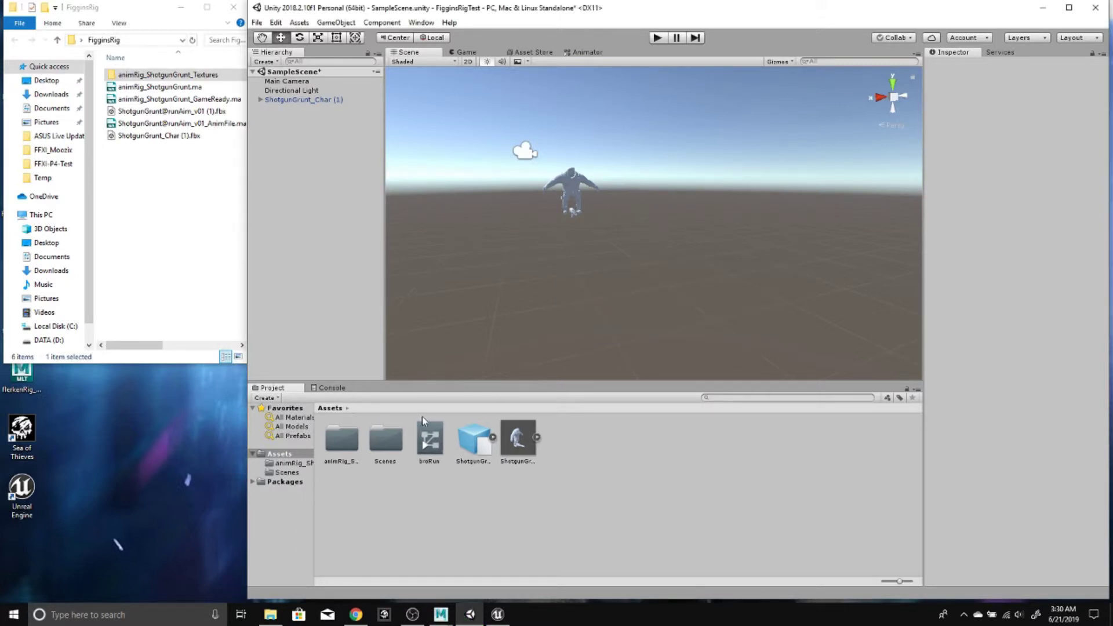
double_click(356, 458)
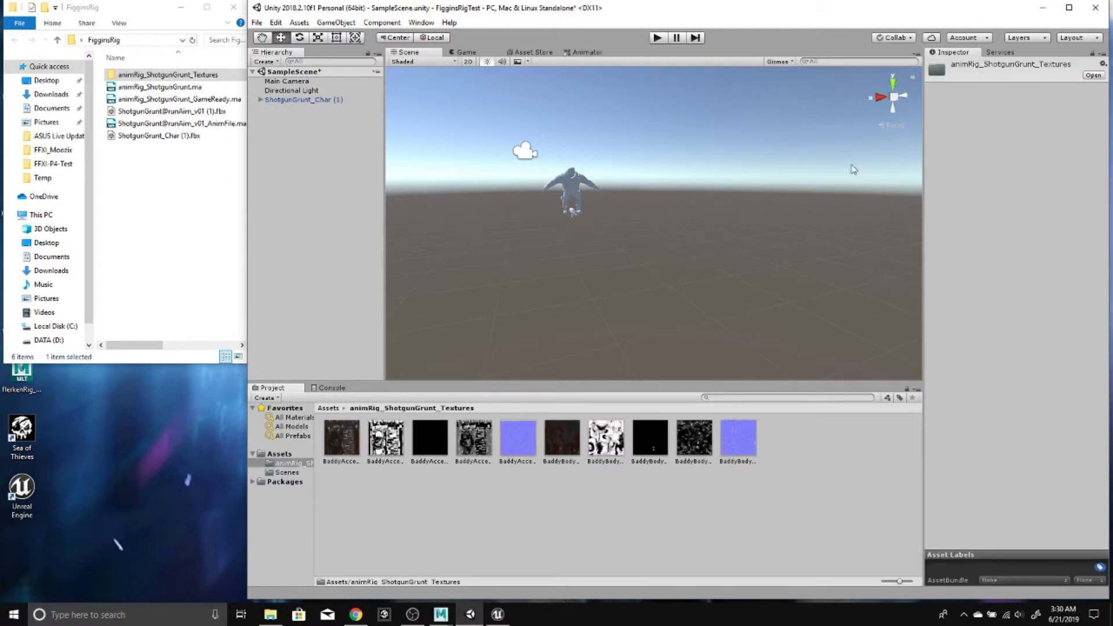
Examine the mat_Body material settings of the character's mesh_Body_GameReady mesh
click(579, 191)
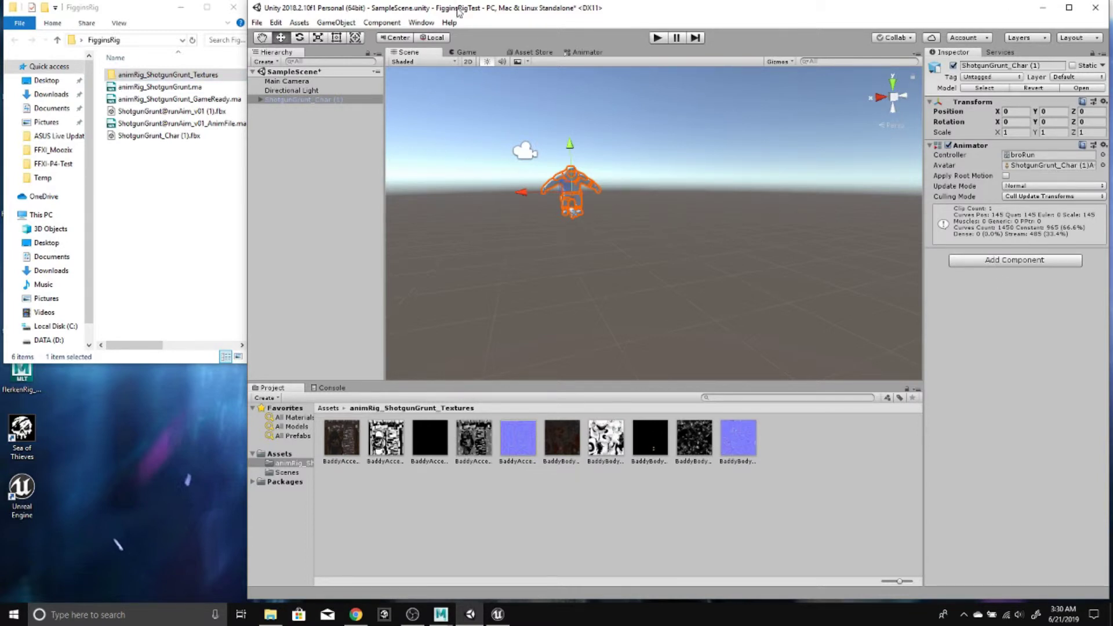
click(572, 273)
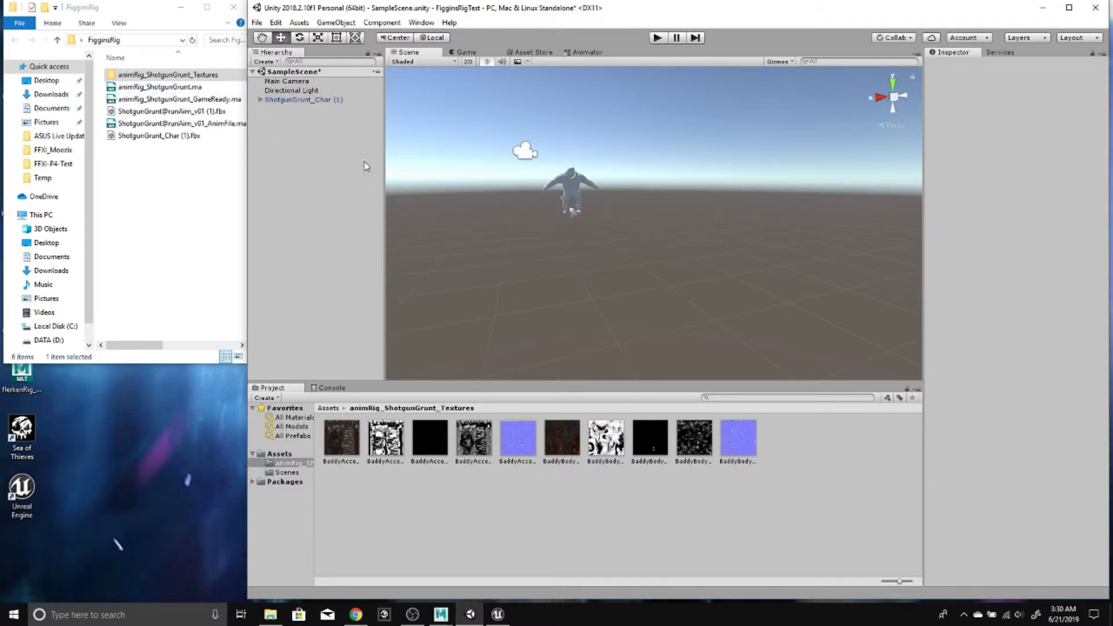
click(261, 100)
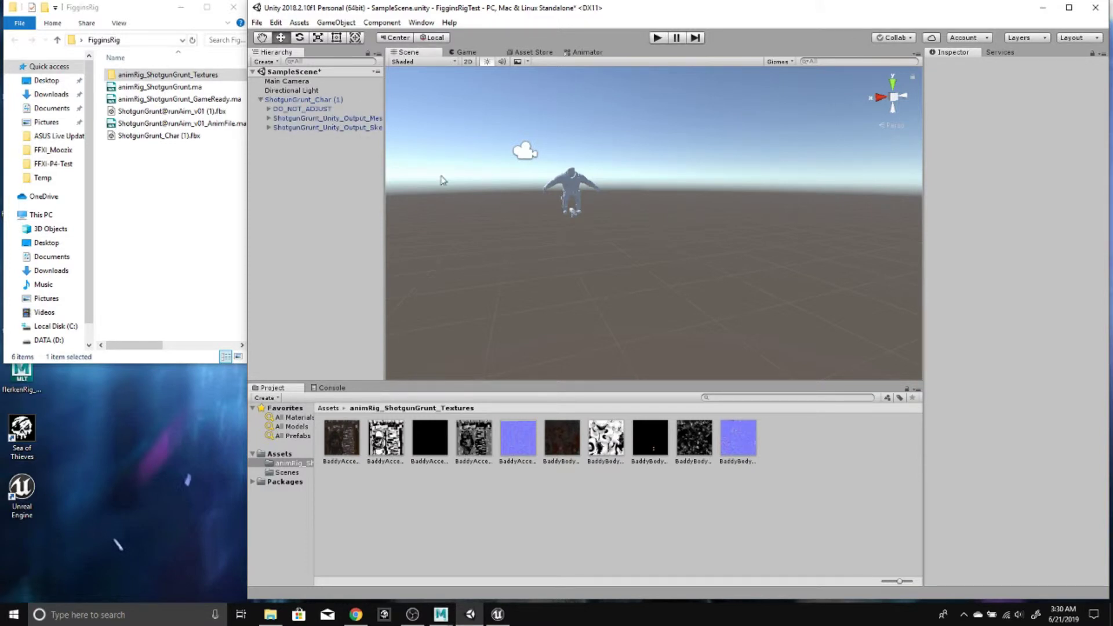
click(269, 118)
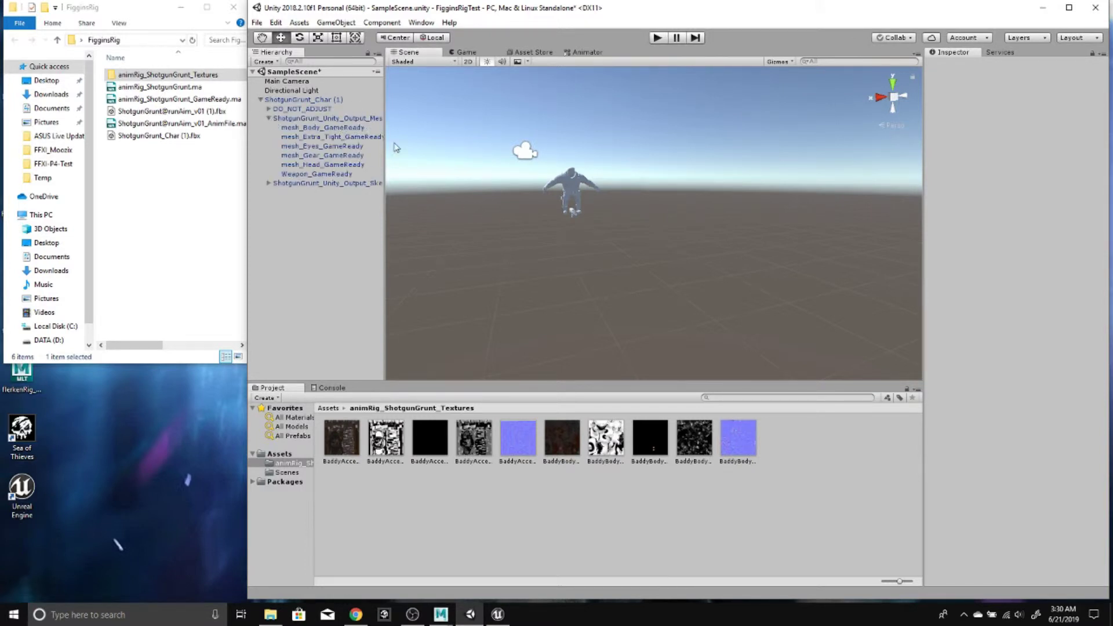
click(346, 129)
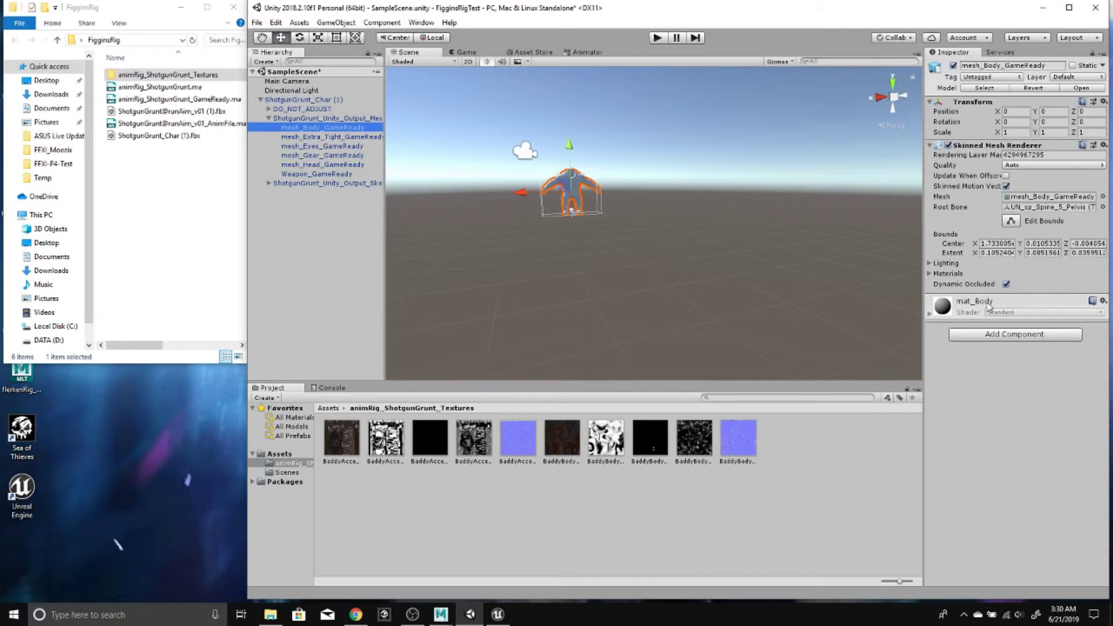
click(931, 315)
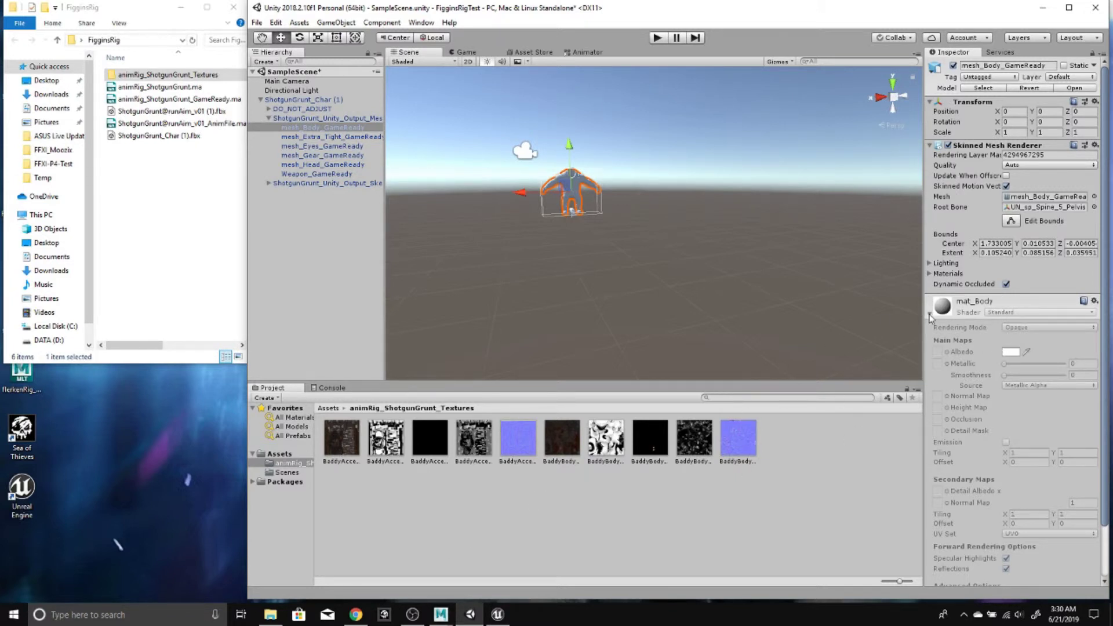
click(268, 118)
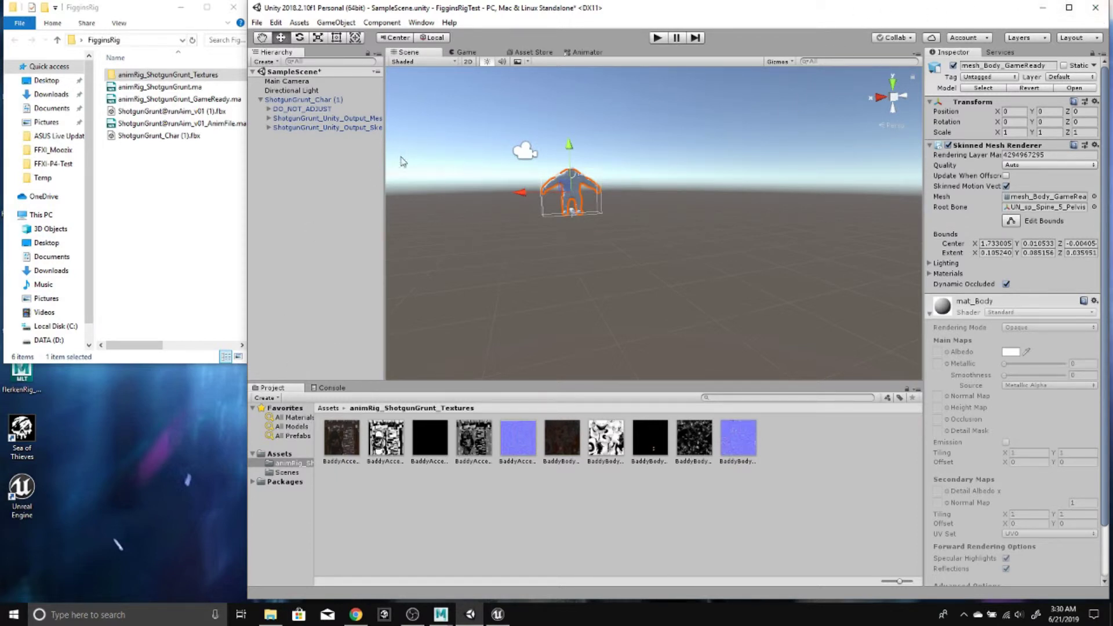
alt+drag(600, 184, 677, 62)
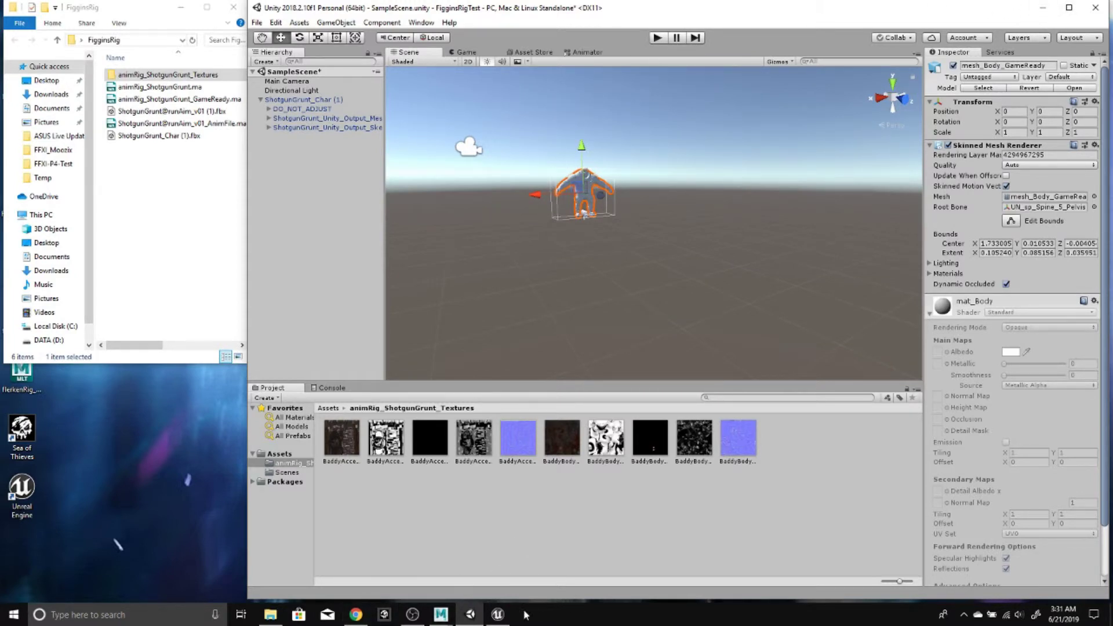
Switch to Unreal Engine, look over the Minimal_Default level, and select its Floor2 mesh
click(498, 616)
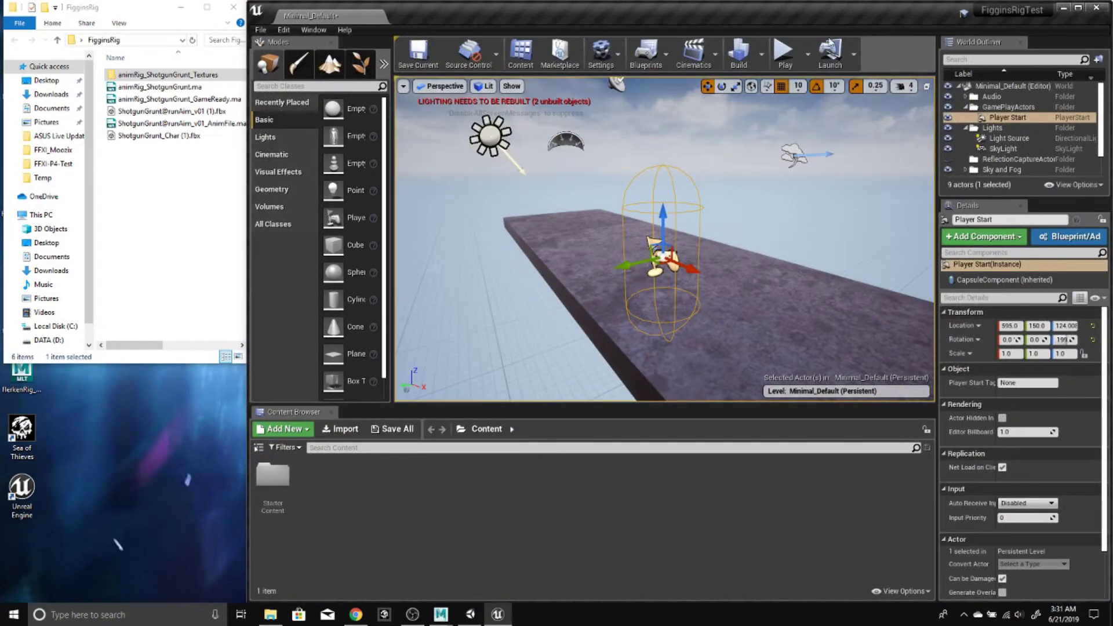
alt+drag(660, 180, 588, 265)
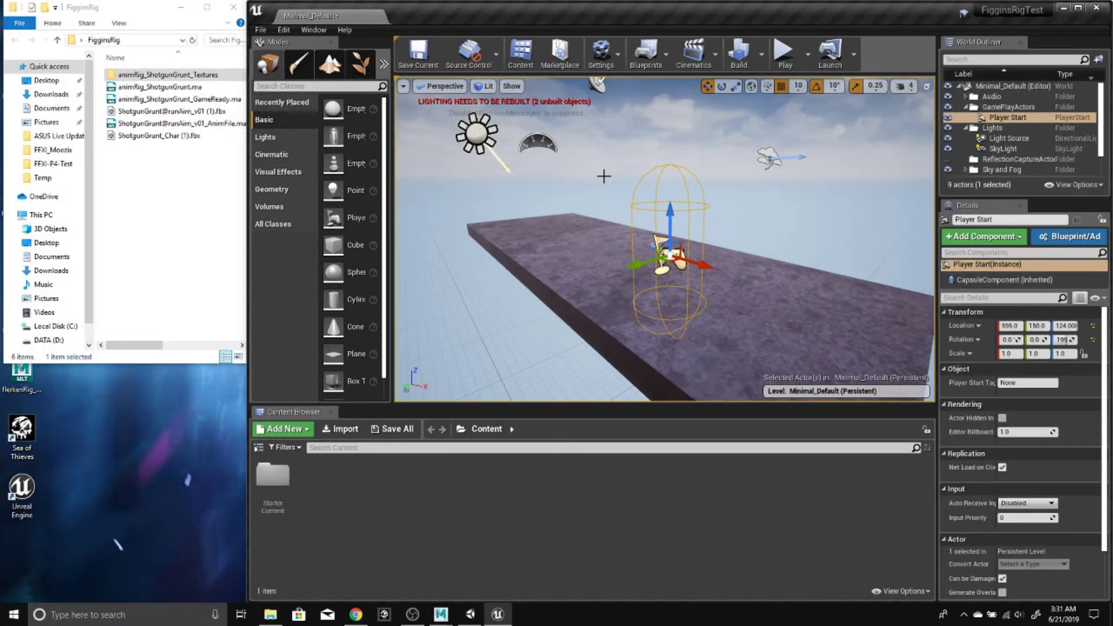
alt+drag(585, 217, 455, 216)
click(490, 248)
click(623, 279)
click(480, 222)
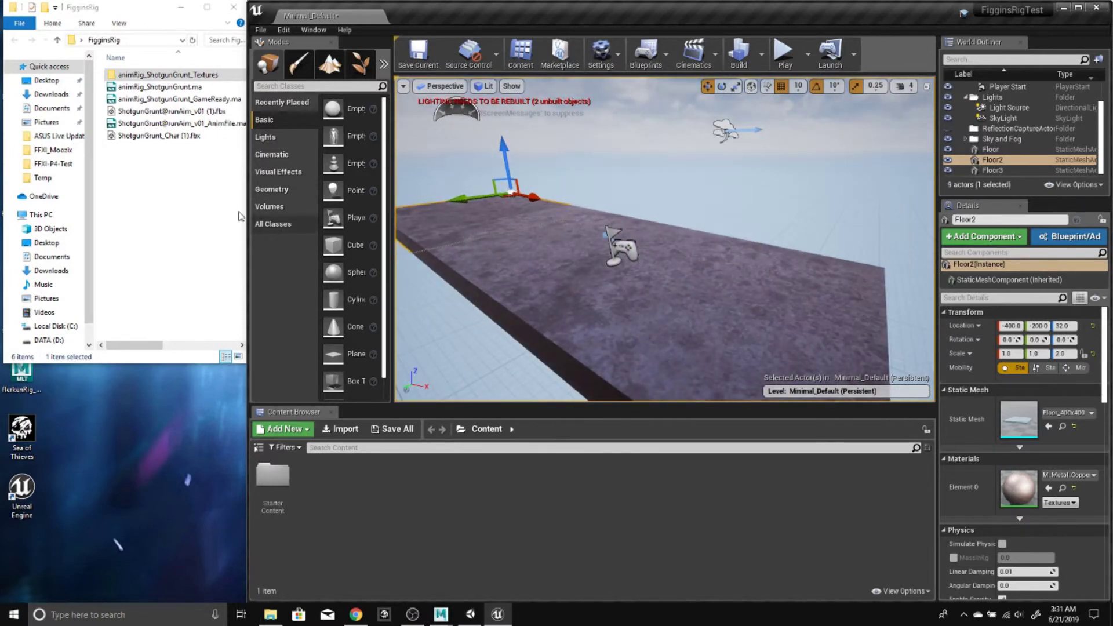
click(167, 143)
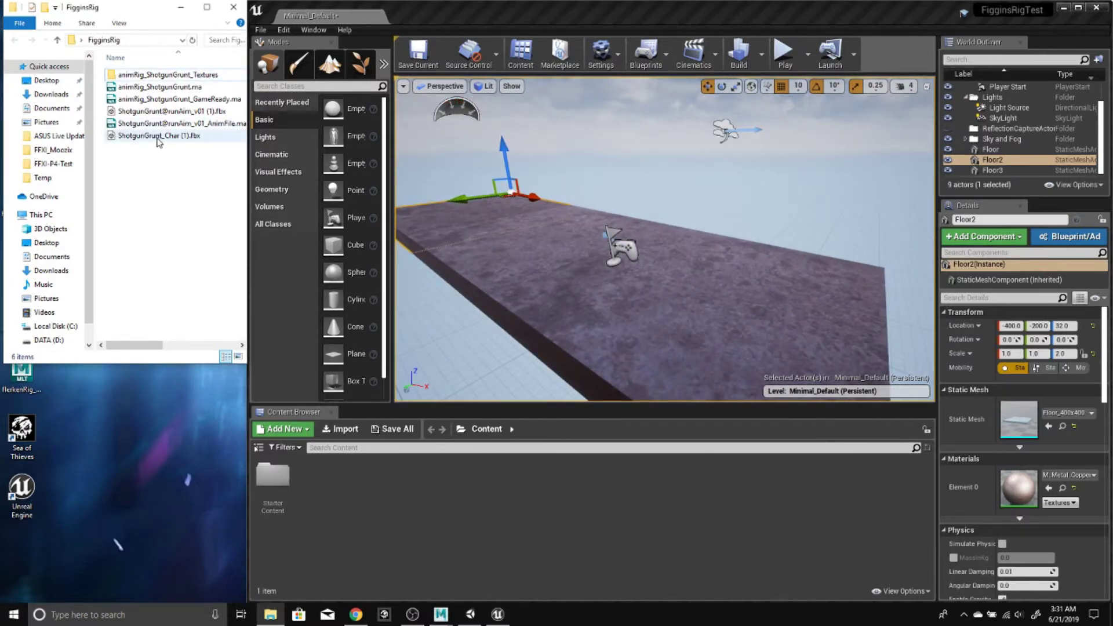
drag(158, 142, 604, 436)
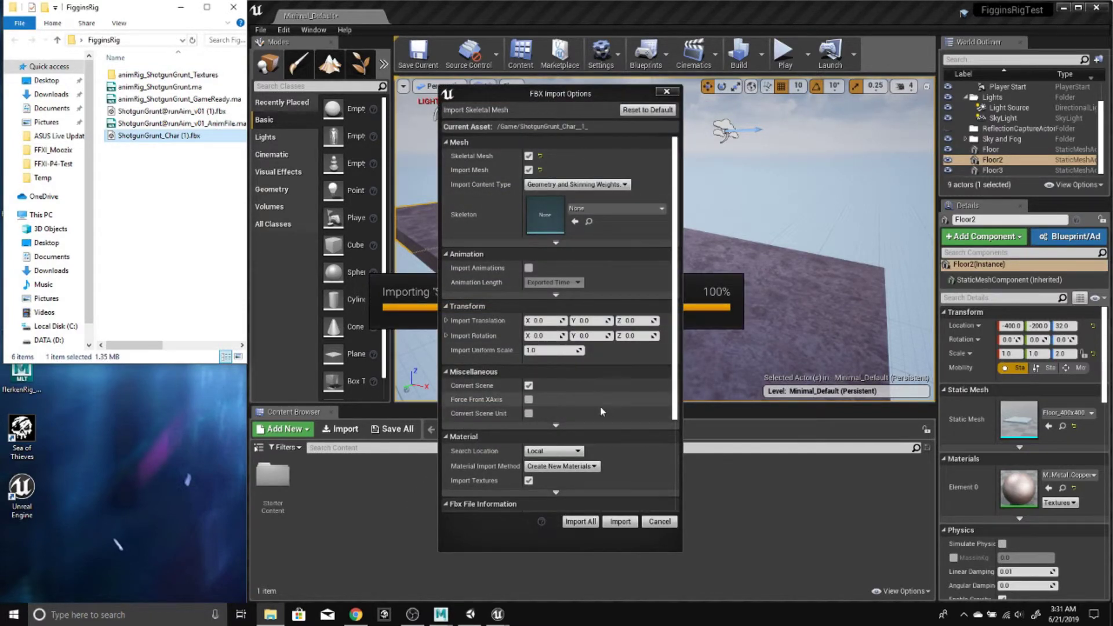
click(666, 523)
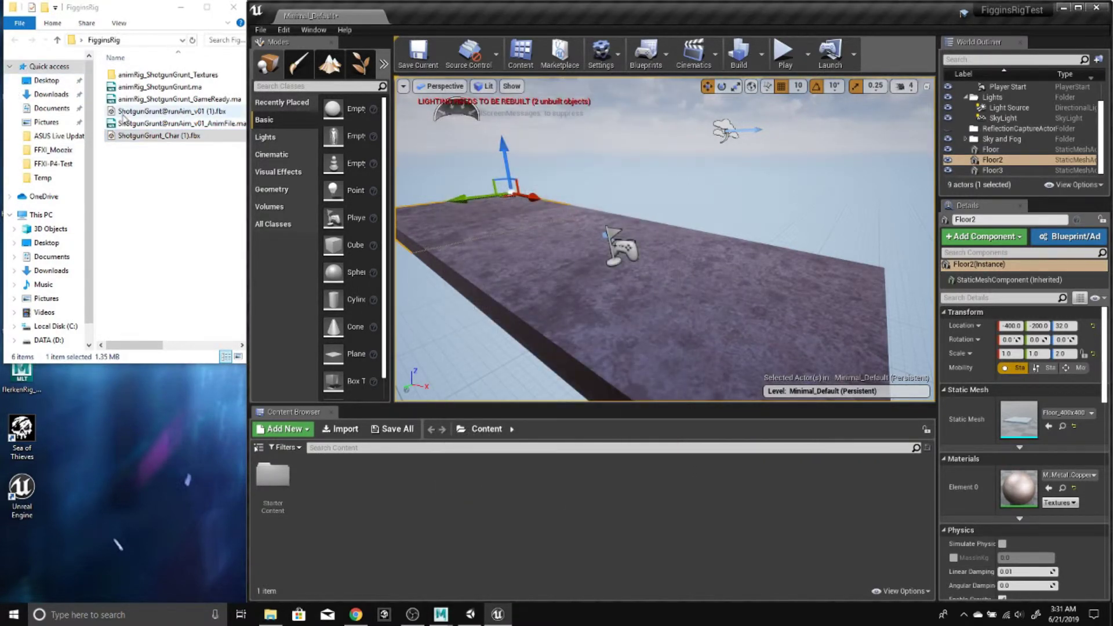
click(152, 111)
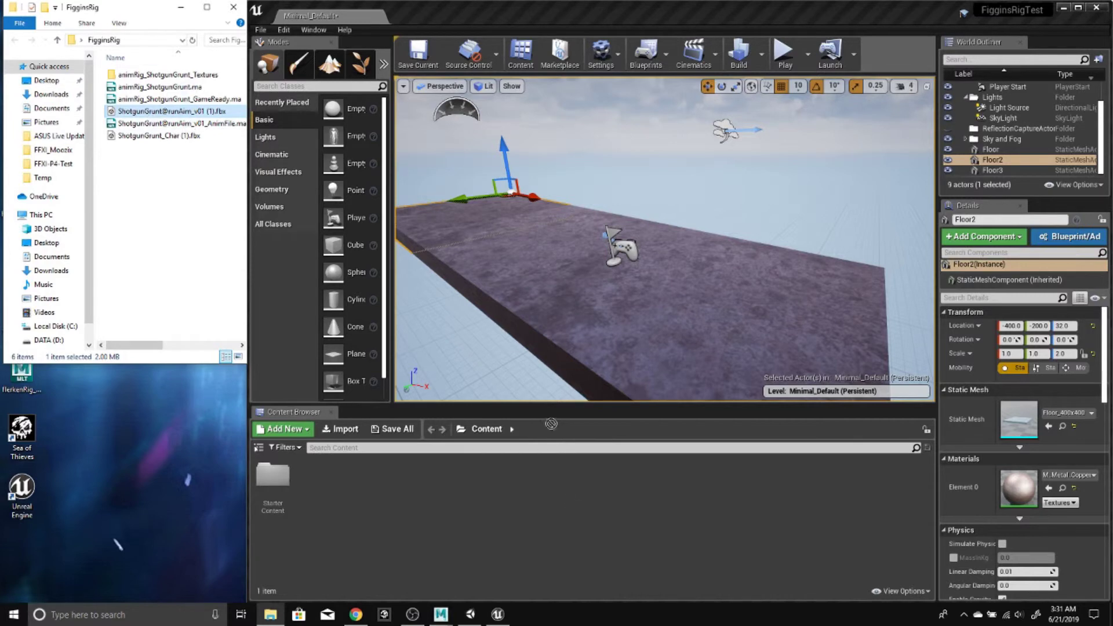
drag(551, 424, 522, 493)
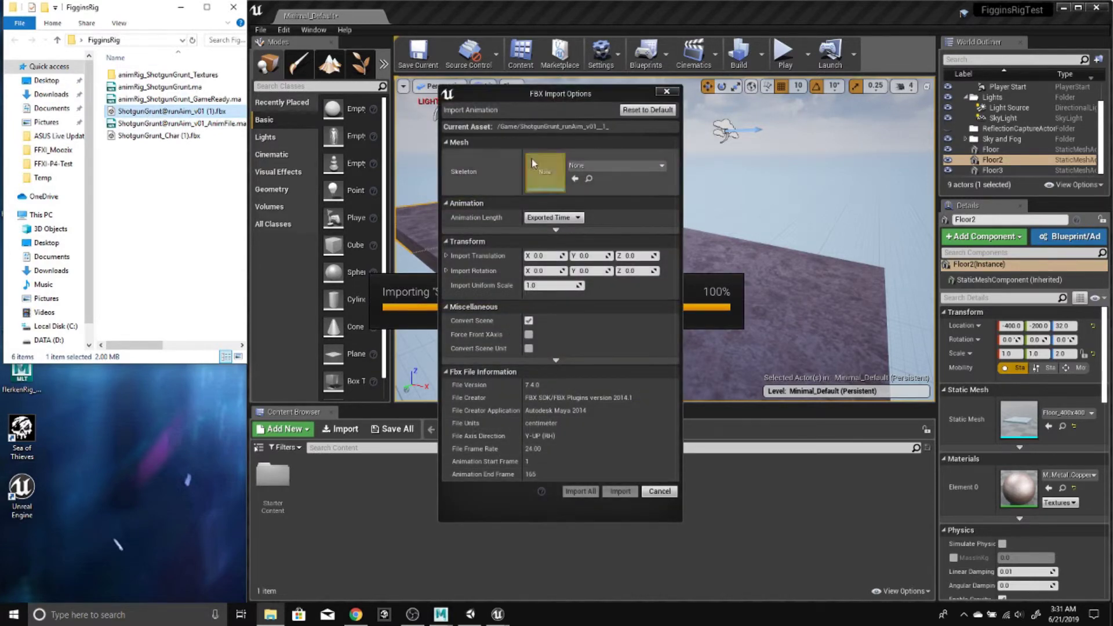
click(621, 174)
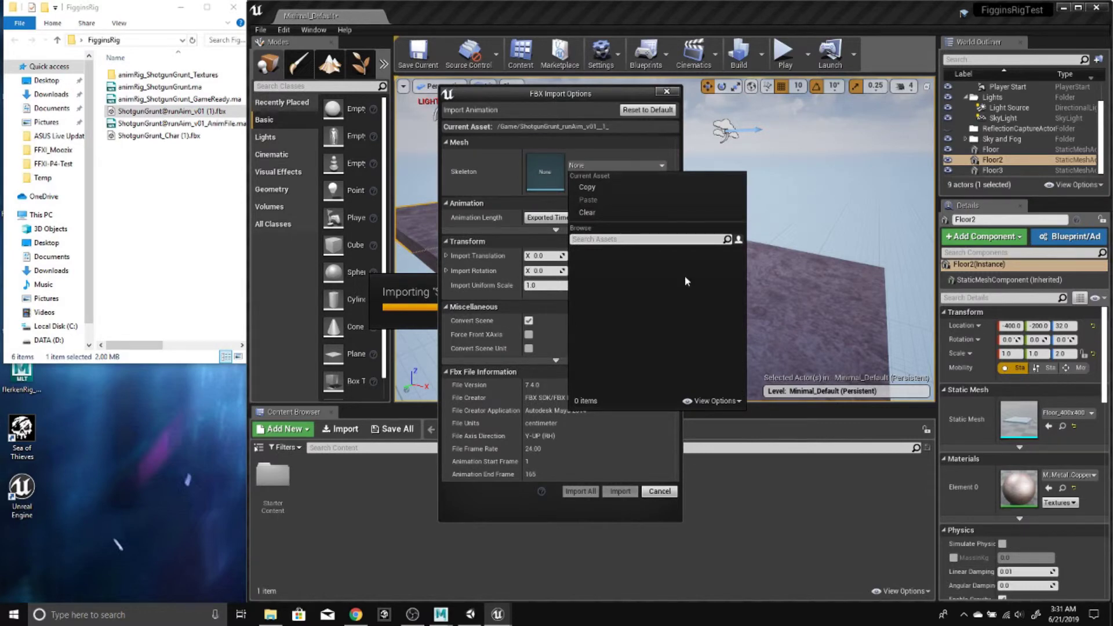
click(679, 163)
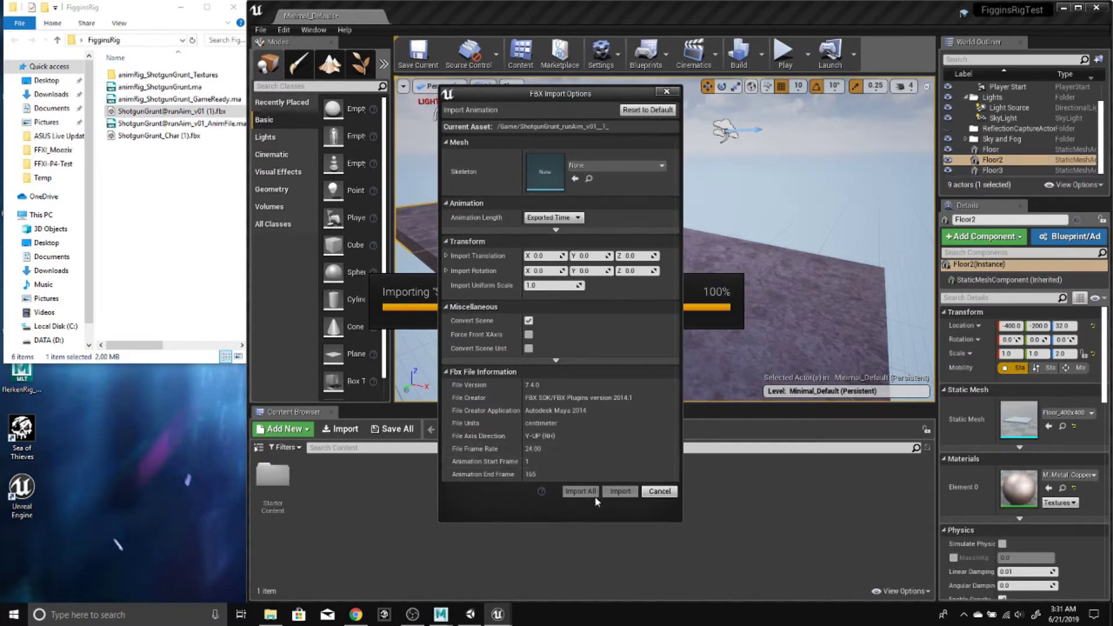
click(659, 491)
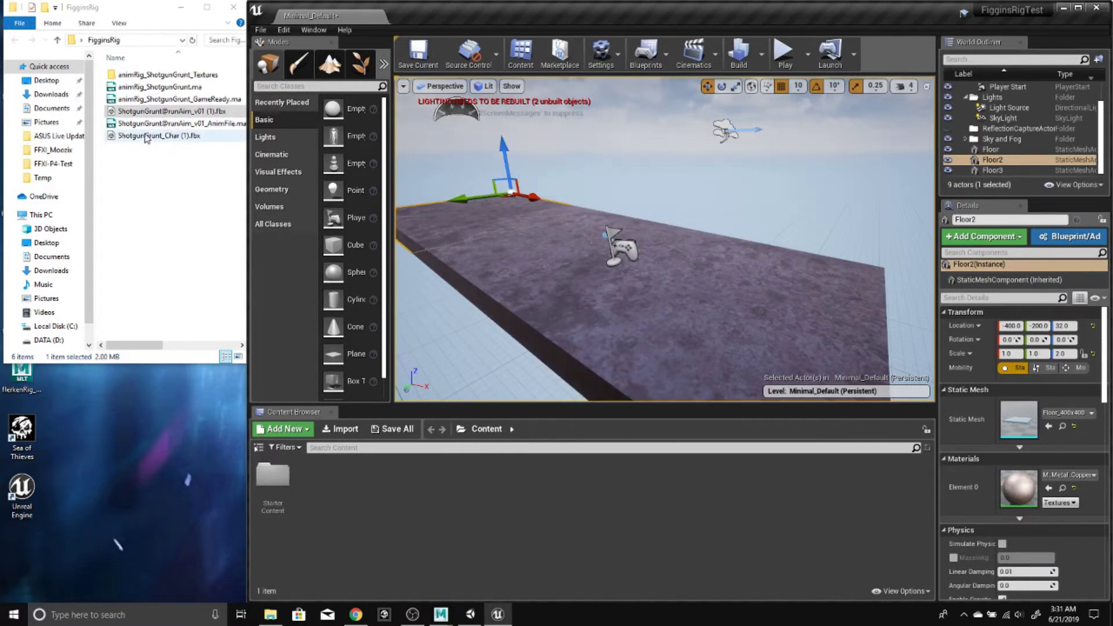
Import ShotgunGrunt_Char (1).fbx into the Content folder as a skeletal mesh with Import Animations enabled, and close the message log
click(144, 138)
drag(139, 141, 459, 518)
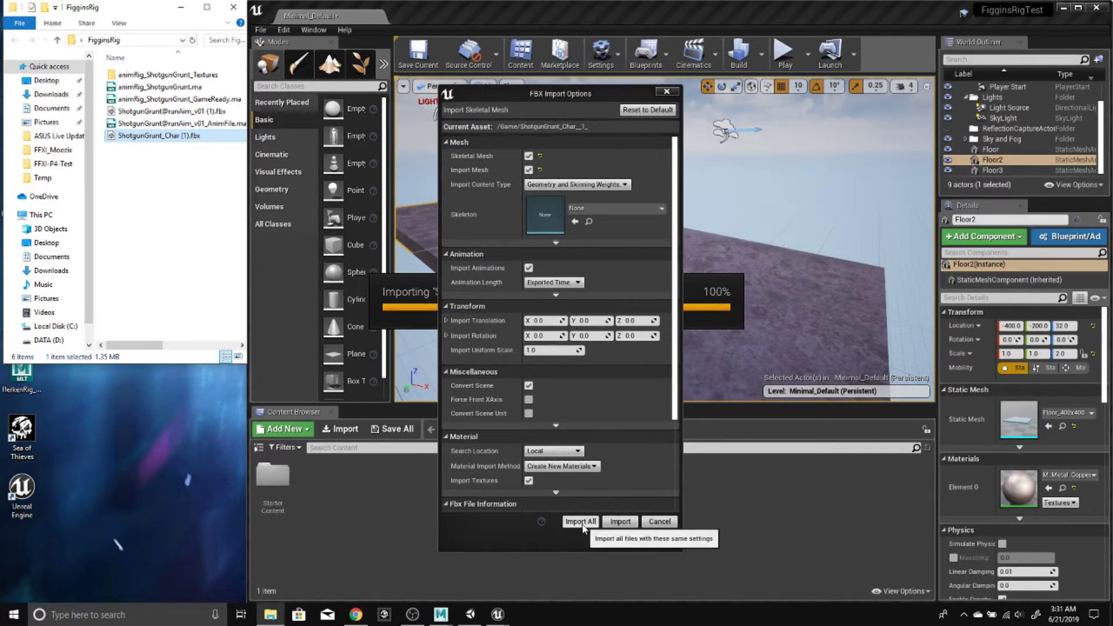
click(580, 521)
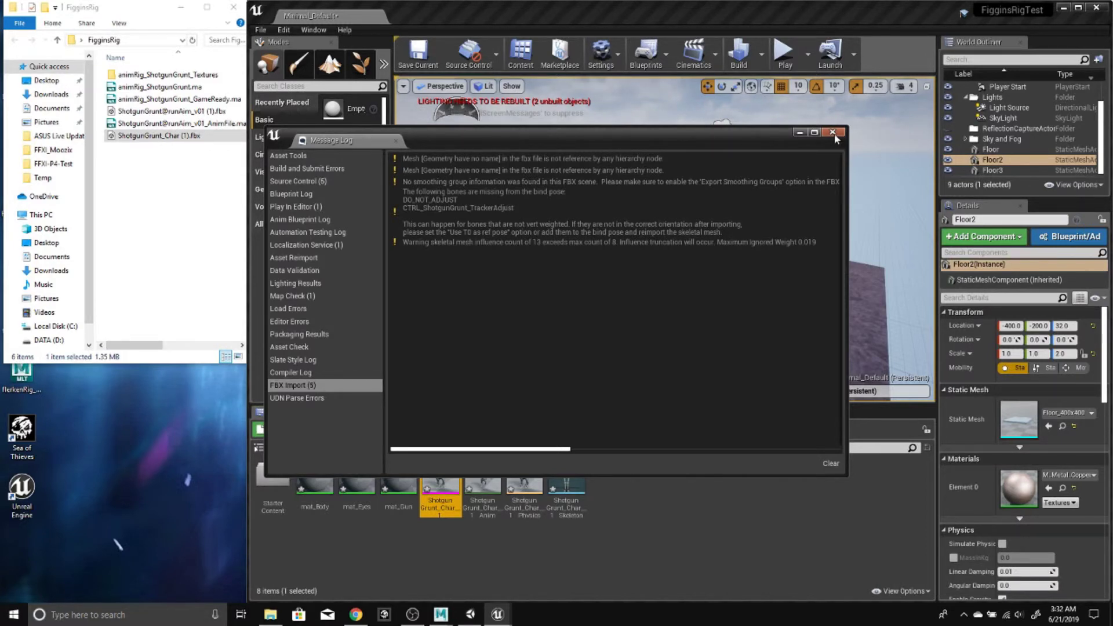
click(833, 133)
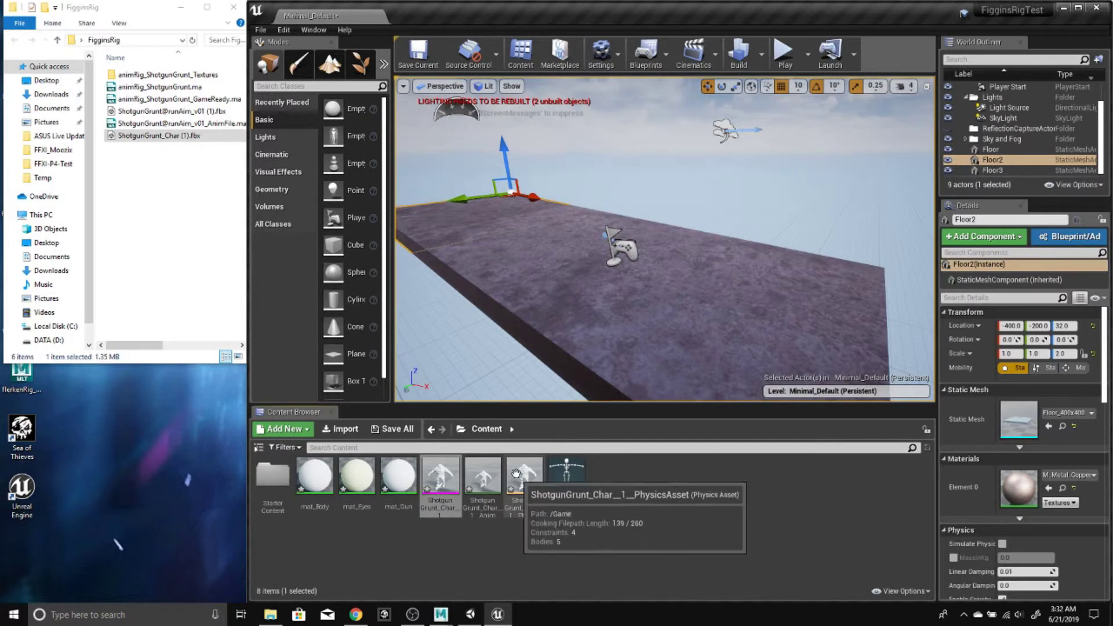
click(980, 162)
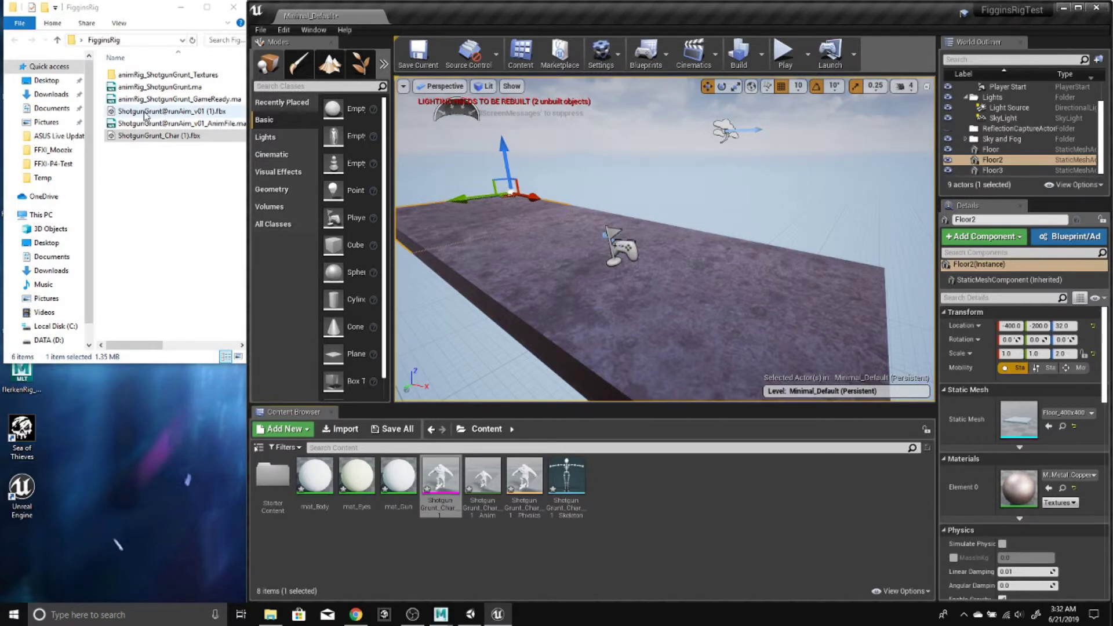
Import ShotgunGrunt@runAim_v01 (1).fbx into the Content folder as an animation using the ShotgunGrunt_Char__1__Skeleton skeleton
drag(145, 112, 667, 502)
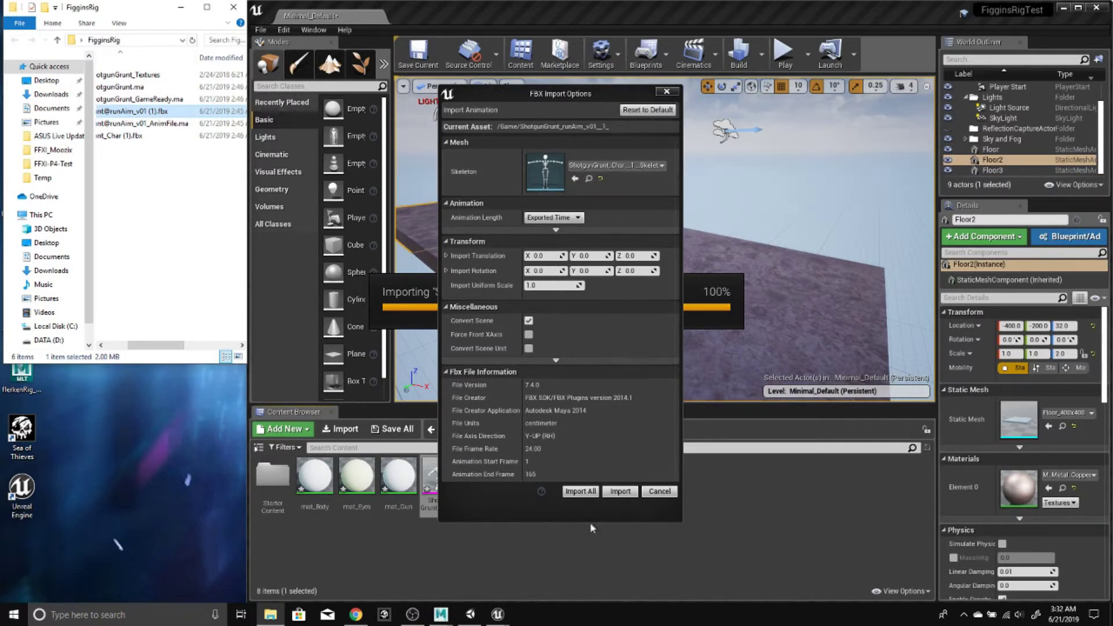
click(650, 166)
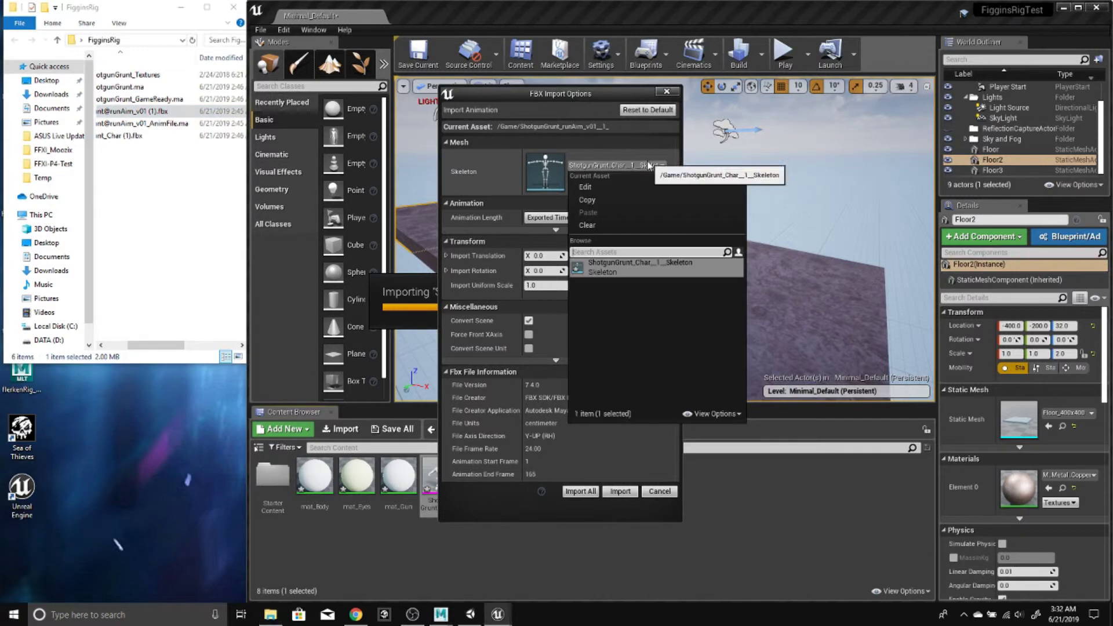
click(650, 165)
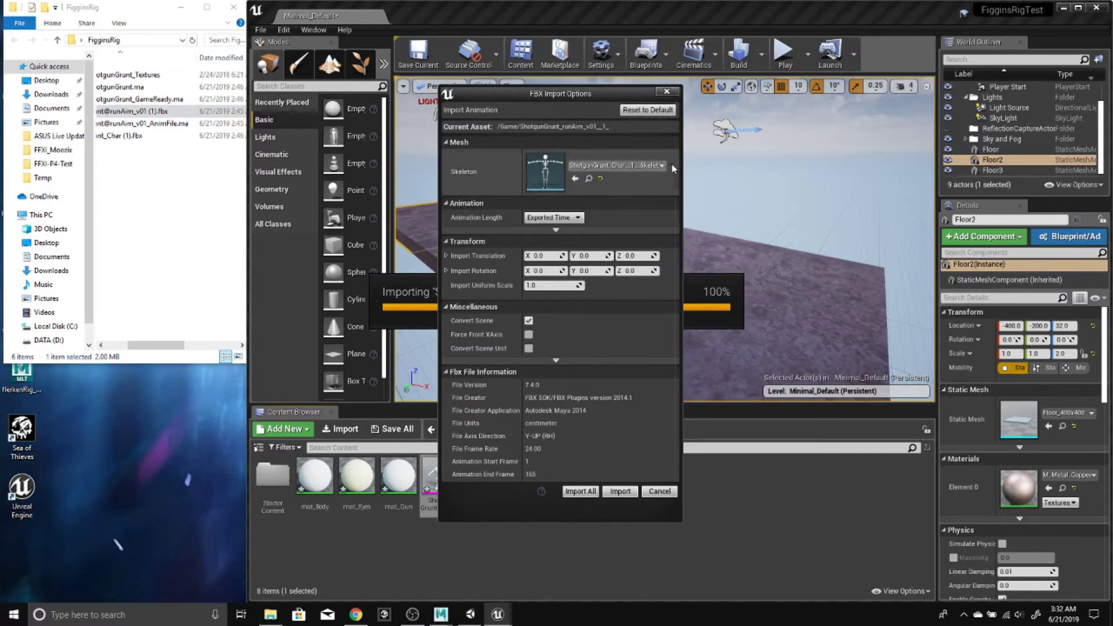
click(590, 492)
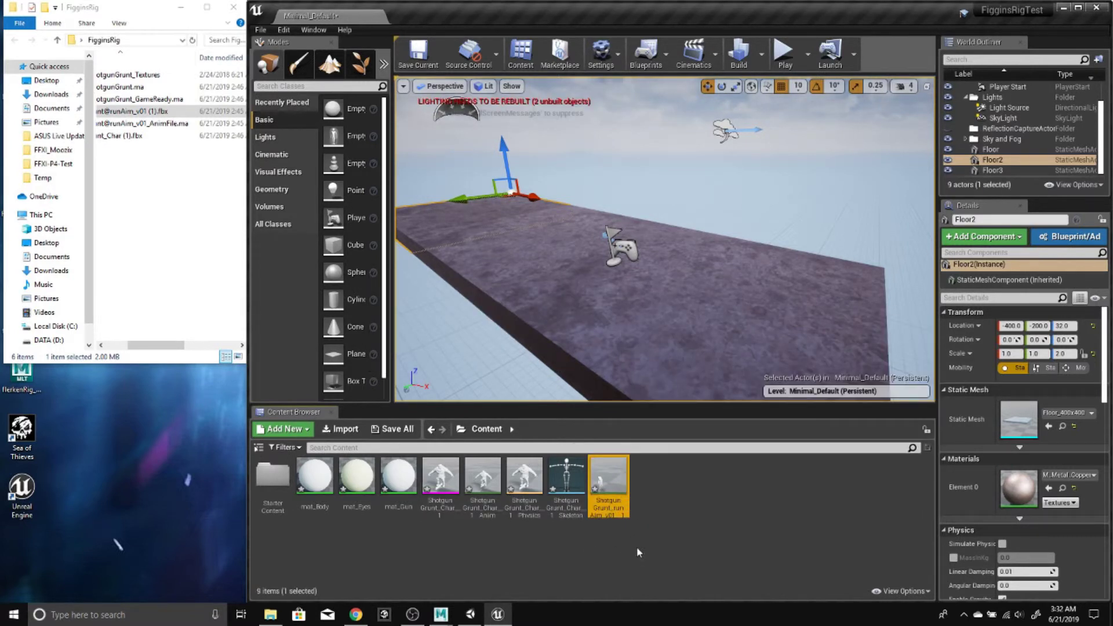
Place the imported ShotgunGrunt runAim_v01 animation asset on the floor in the level at about X -80, Y 40, Z 30
mouse_move(610, 486)
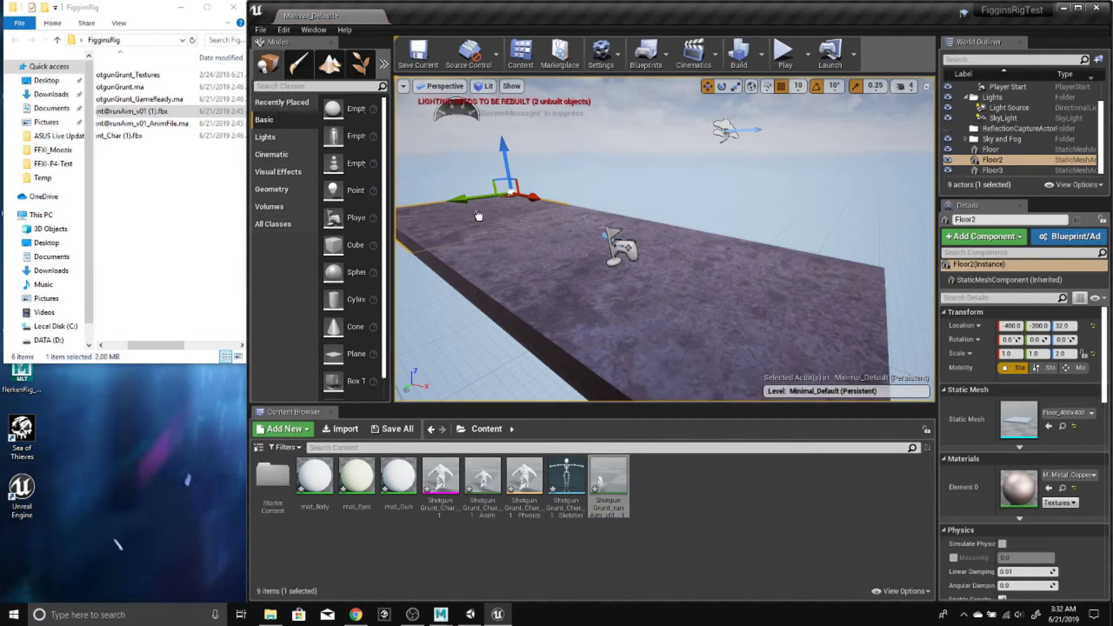
drag(478, 215, 476, 216)
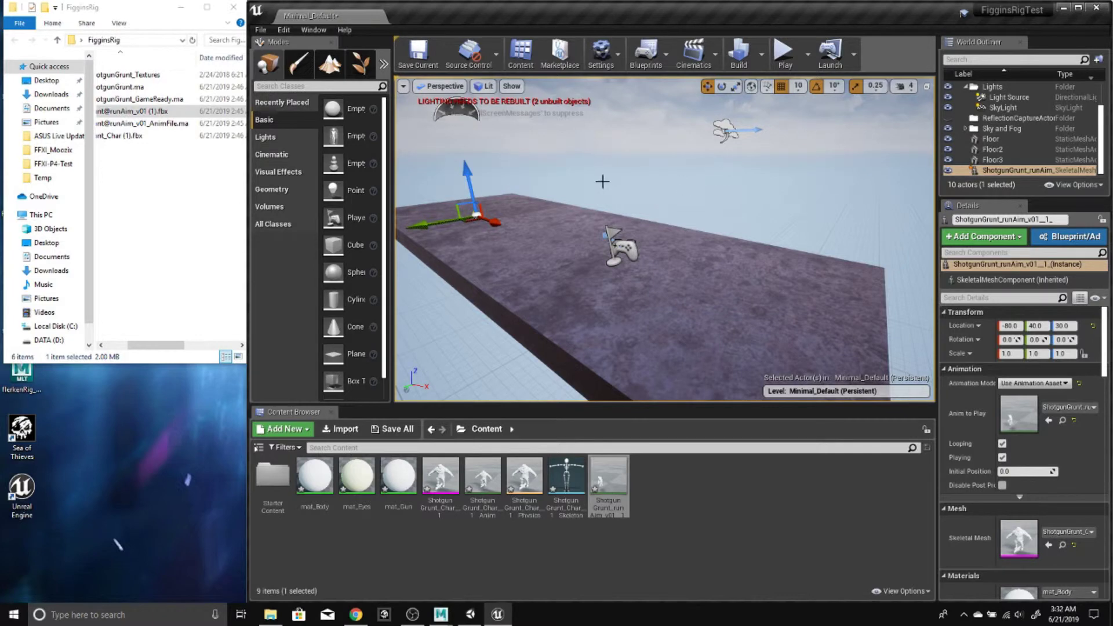
key(f)
alt+drag(643, 265, 661, 139)
drag(688, 212, 707, 260)
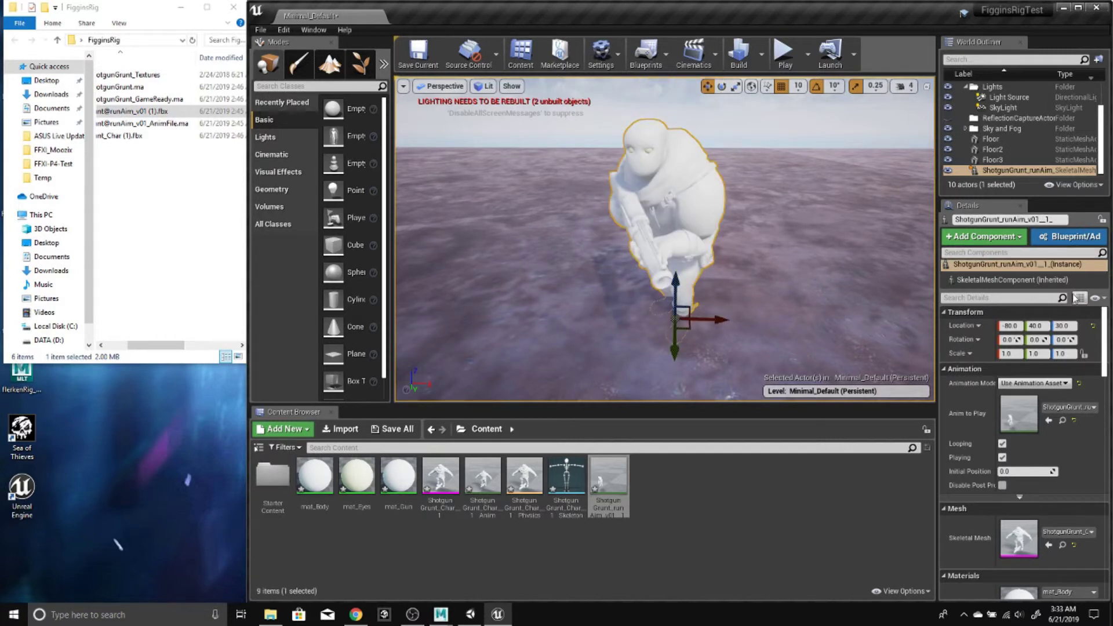
Set the placed runAim character's scale to 10 on the X, Y and Z axes
click(1012, 354)
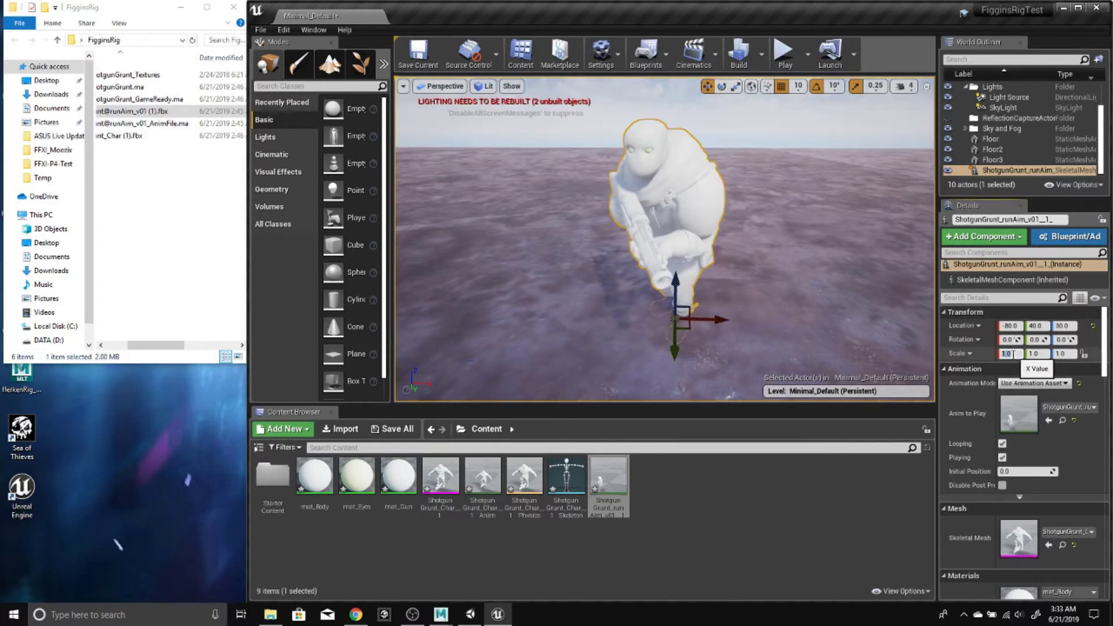
text(10)
key(Tab)
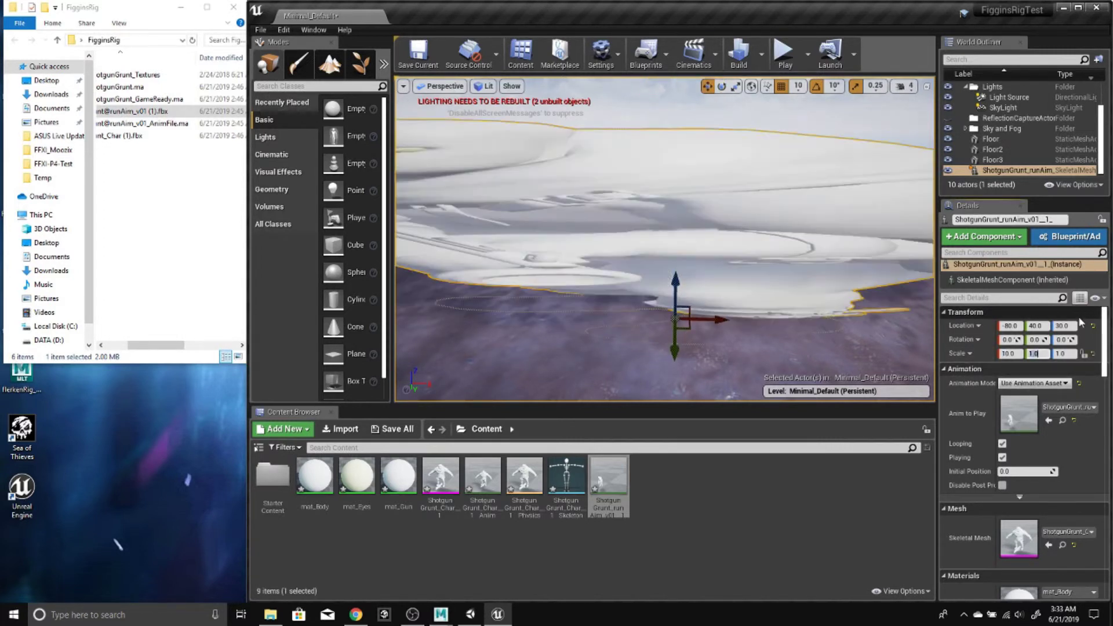
text(10)
key(Tab)
text(1)
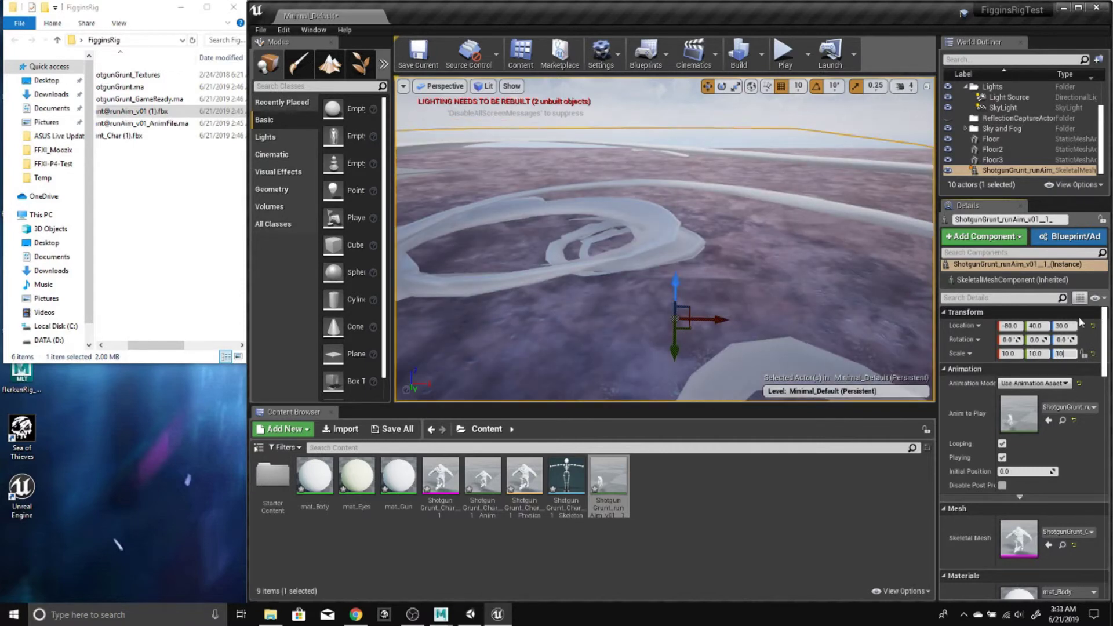
key(Return)
alt+right_drag(765, 241, 696, 255)
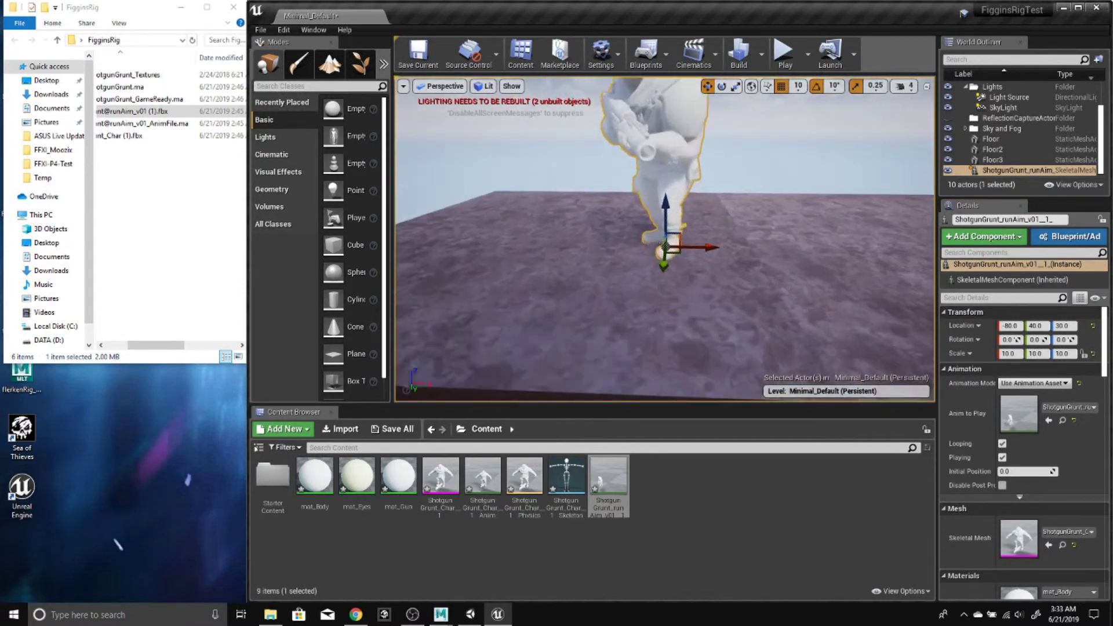
alt+right_drag(858, 223, 927, 210)
alt+drag(869, 229, 733, 223)
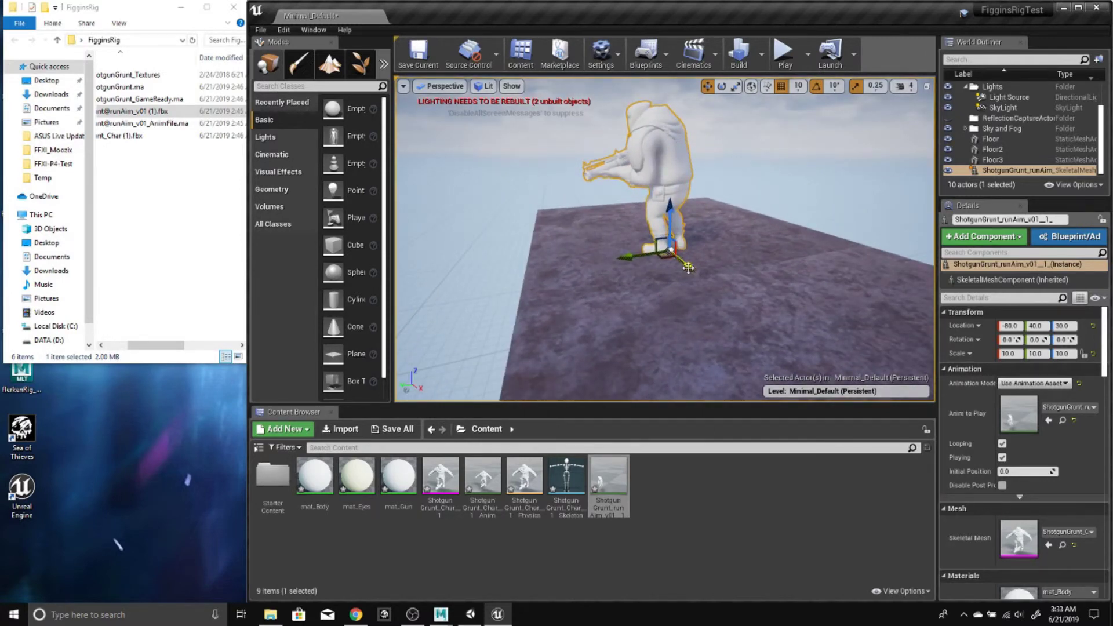
Maximize the editor window and rotate the runAim character -90 degrees about the Z axis
click(1079, 8)
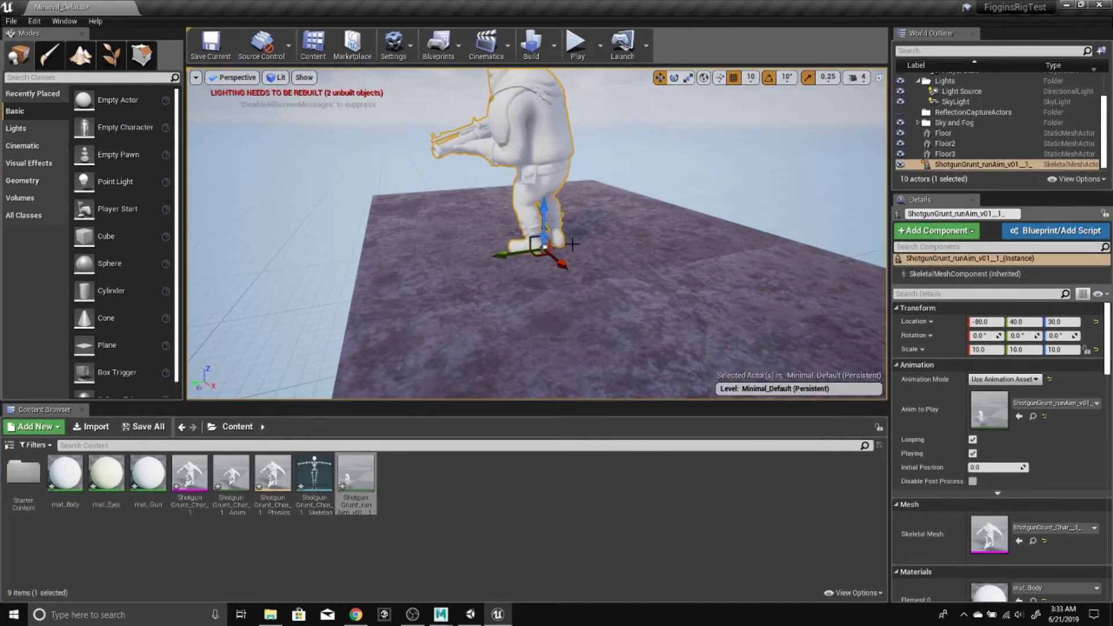
alt+drag(572, 244, 568, 232)
alt+middle_drag(571, 198, 572, 234)
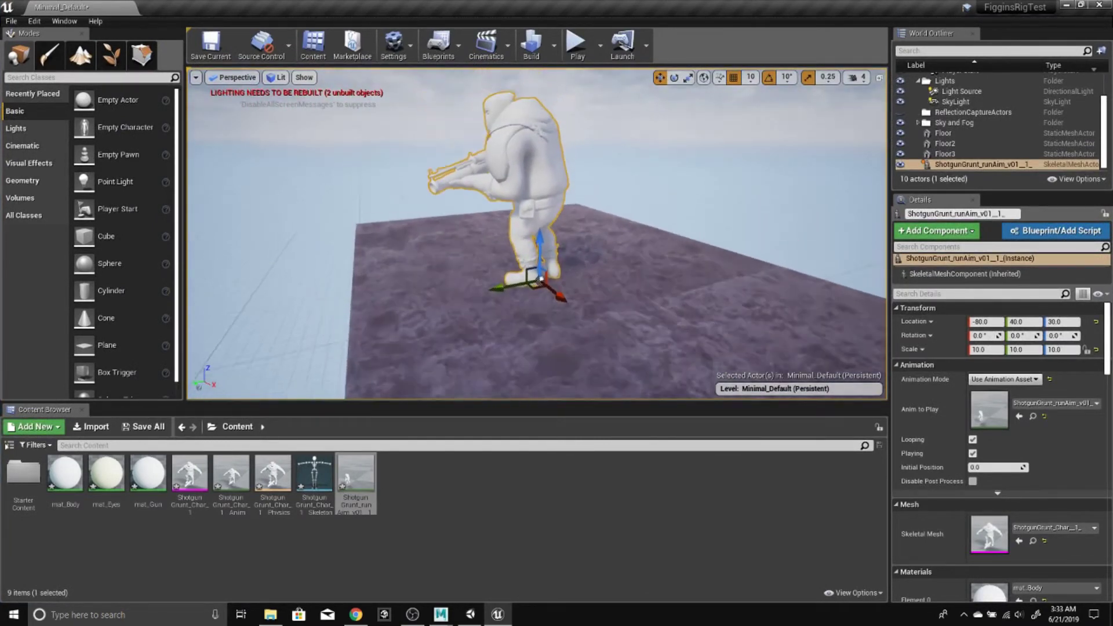
right_drag(569, 225, 568, 219)
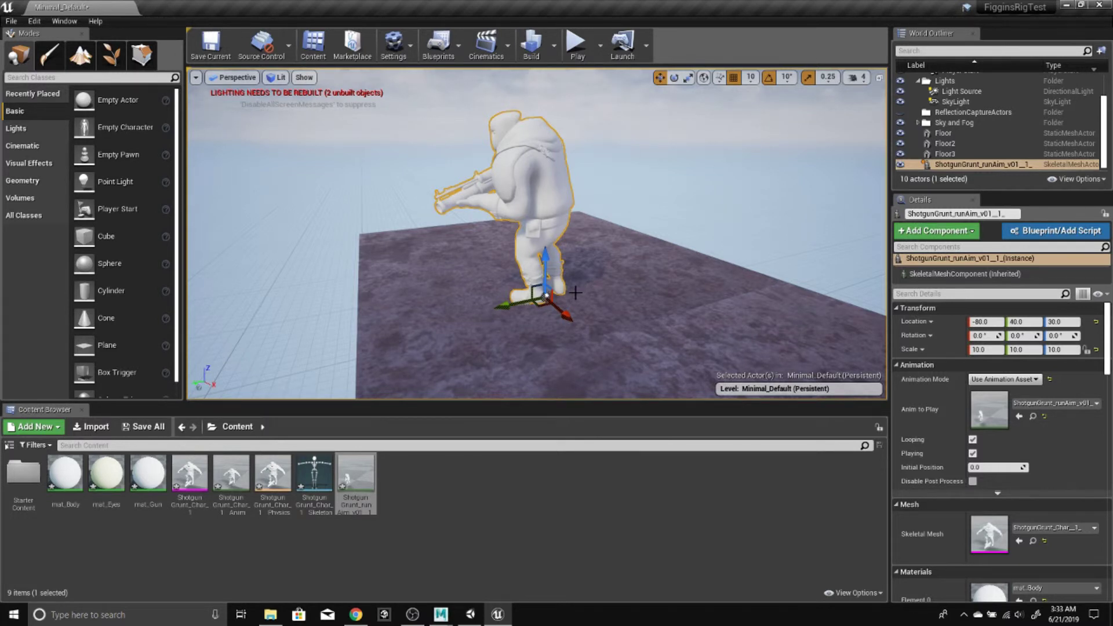
key(e)
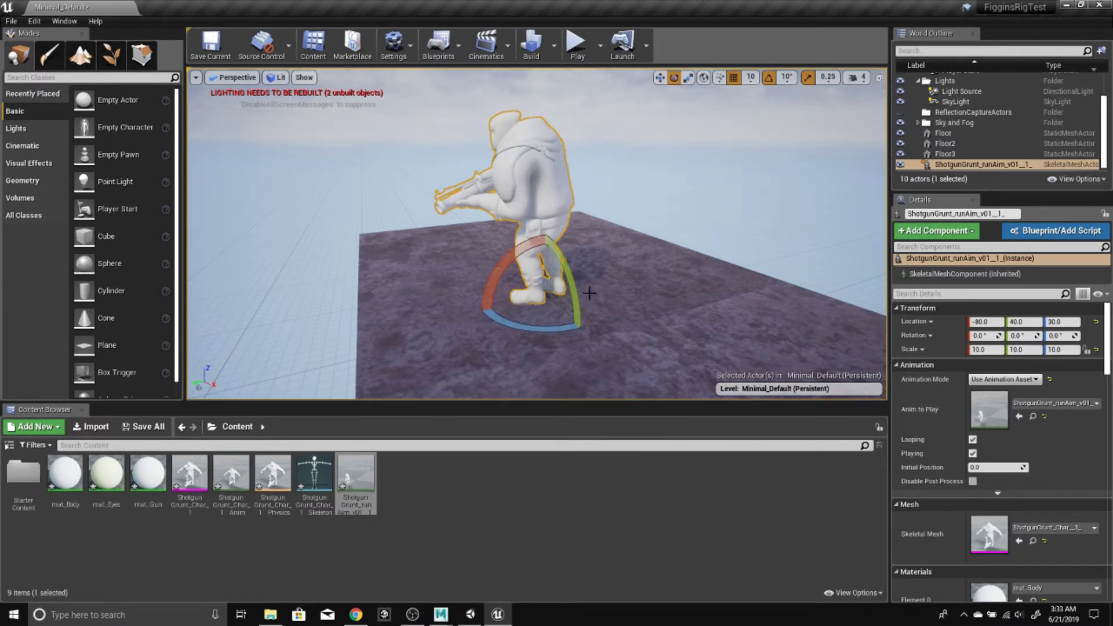
key(r)
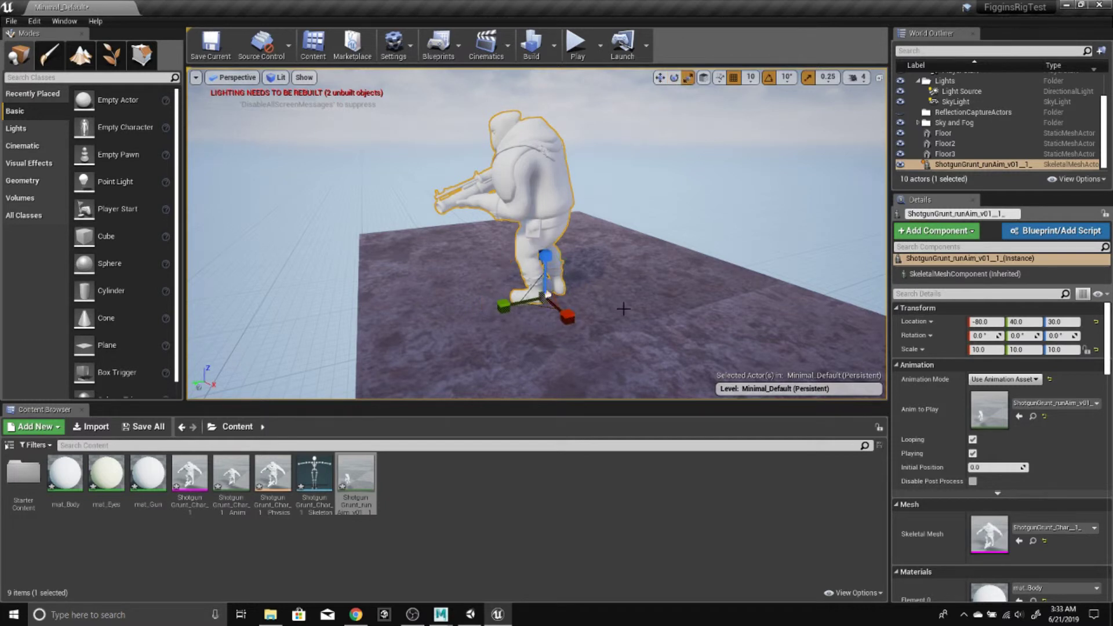
key(e)
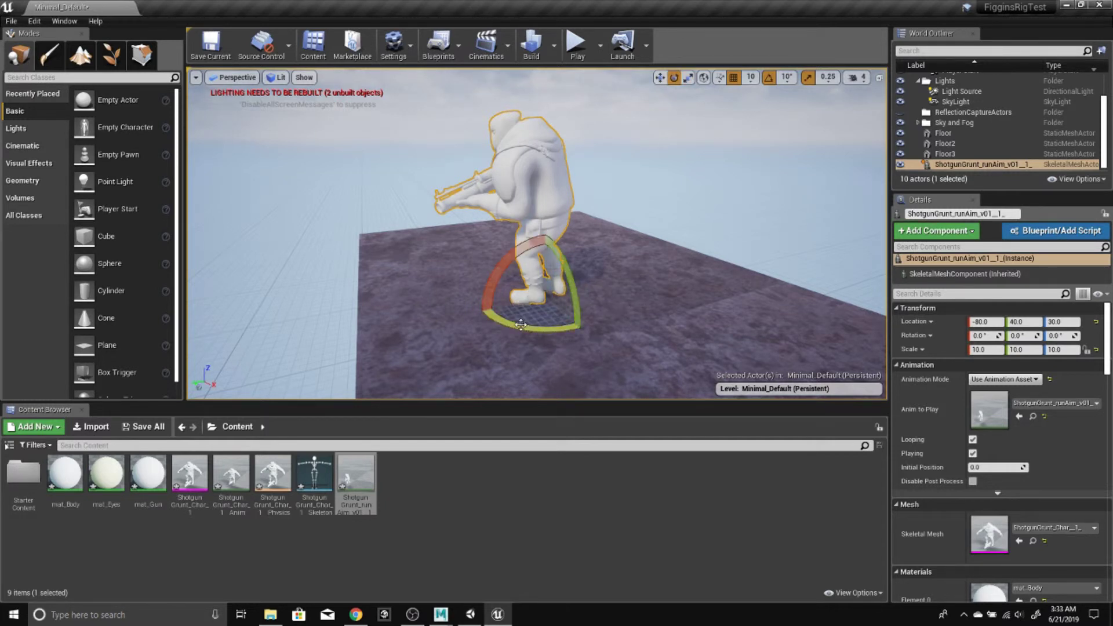
drag(520, 325, 563, 324)
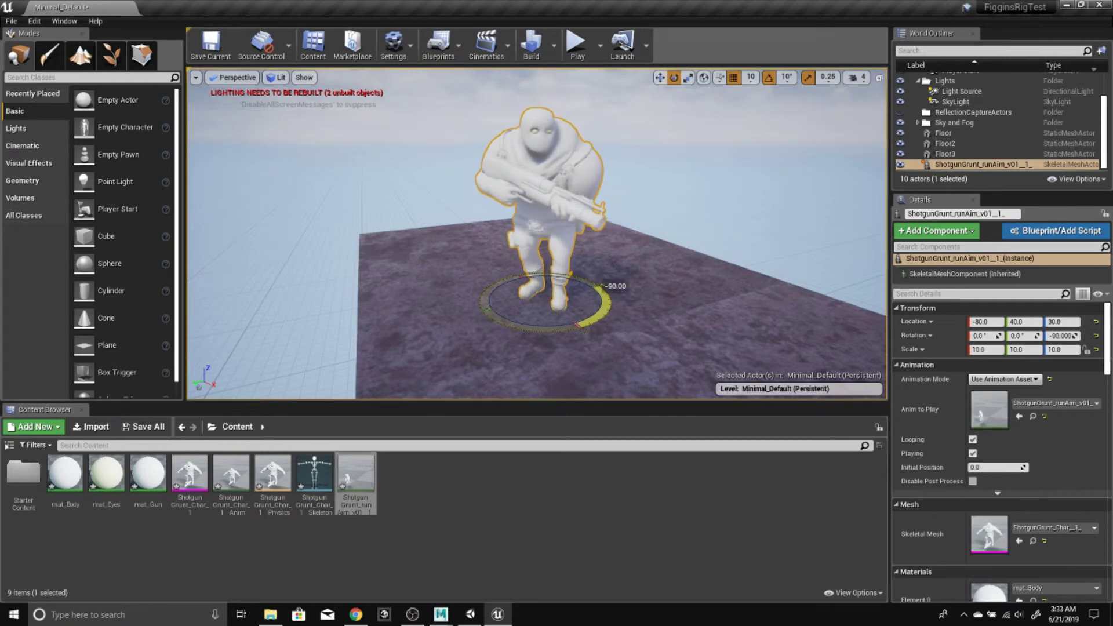
Move the Player Start away from the character along X to 675 and play-test the level briefly
alt+drag(631, 267, 652, 274)
scroll(647, 275, down, 5)
alt+drag(581, 301, 717, 279)
scroll(581, 301, down, 5)
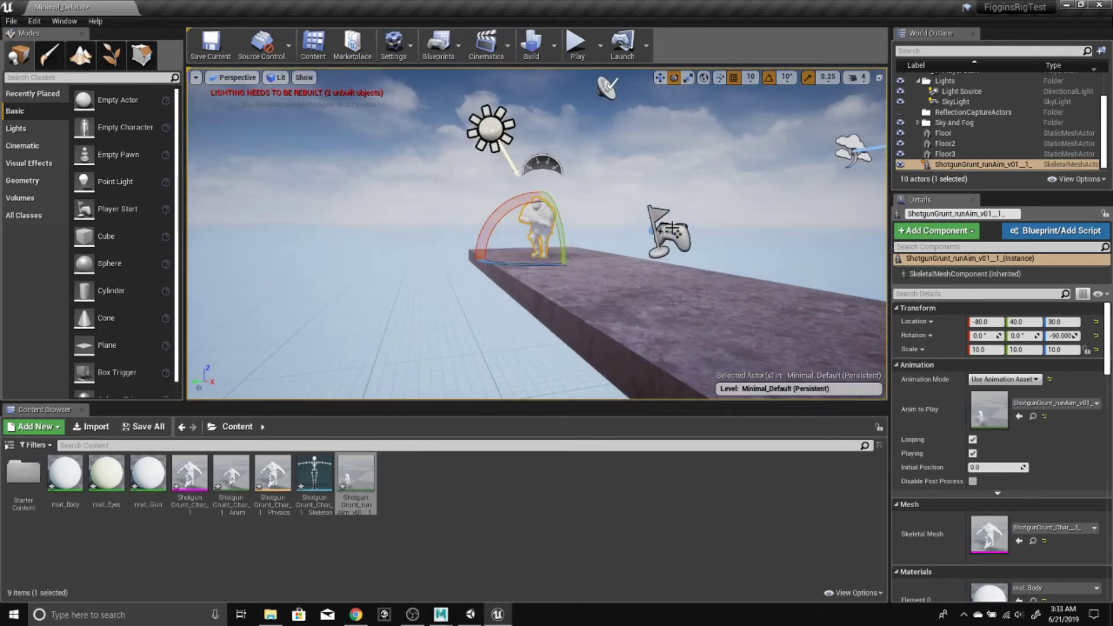
click(673, 228)
key(w)
drag(697, 235, 790, 256)
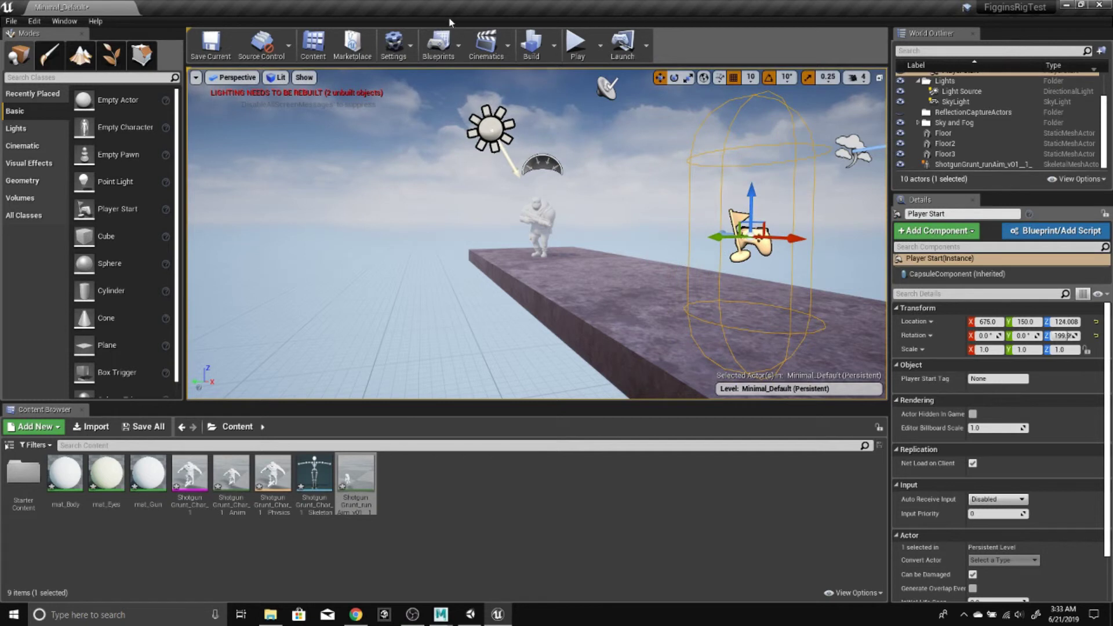
click(578, 44)
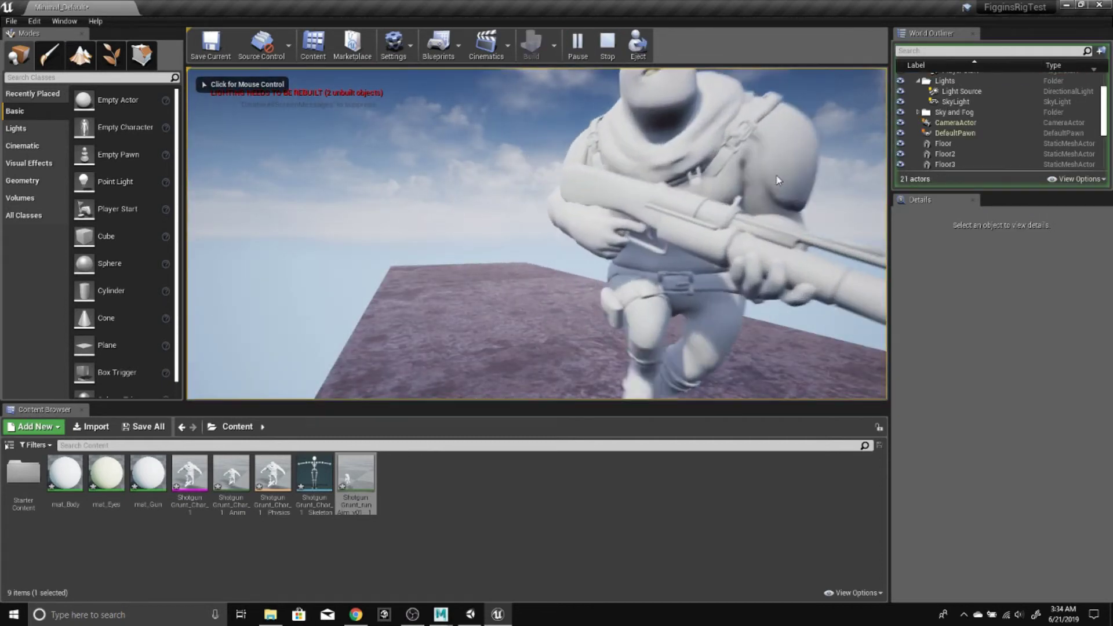
click(606, 44)
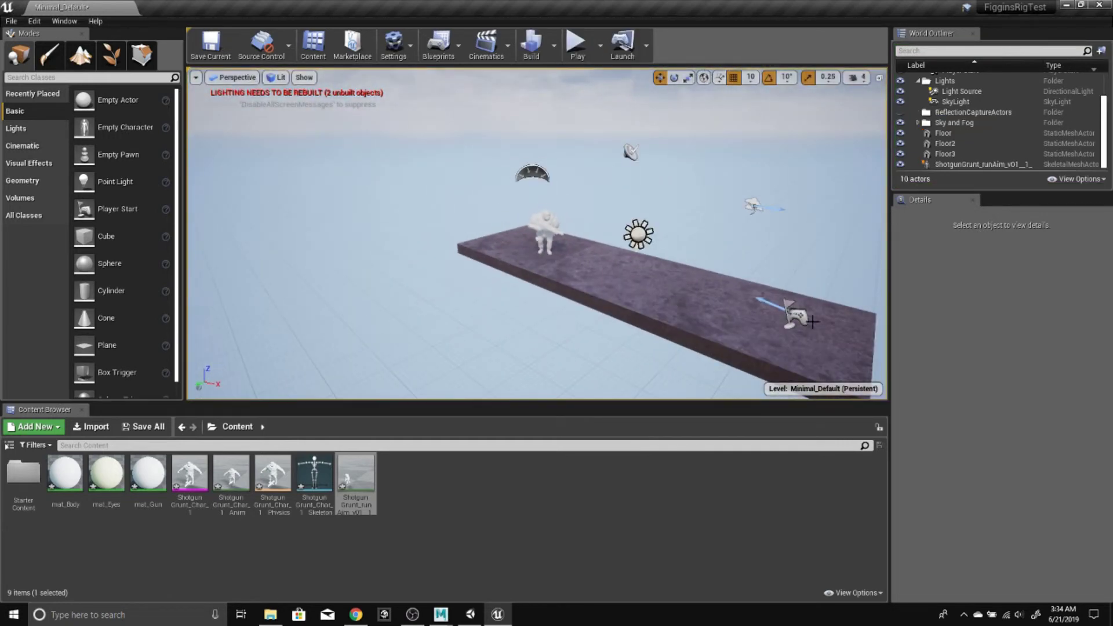
Play the level again with the Player Start moved to X 785 and the runAim character moved to X -250
click(800, 315)
drag(844, 331, 919, 352)
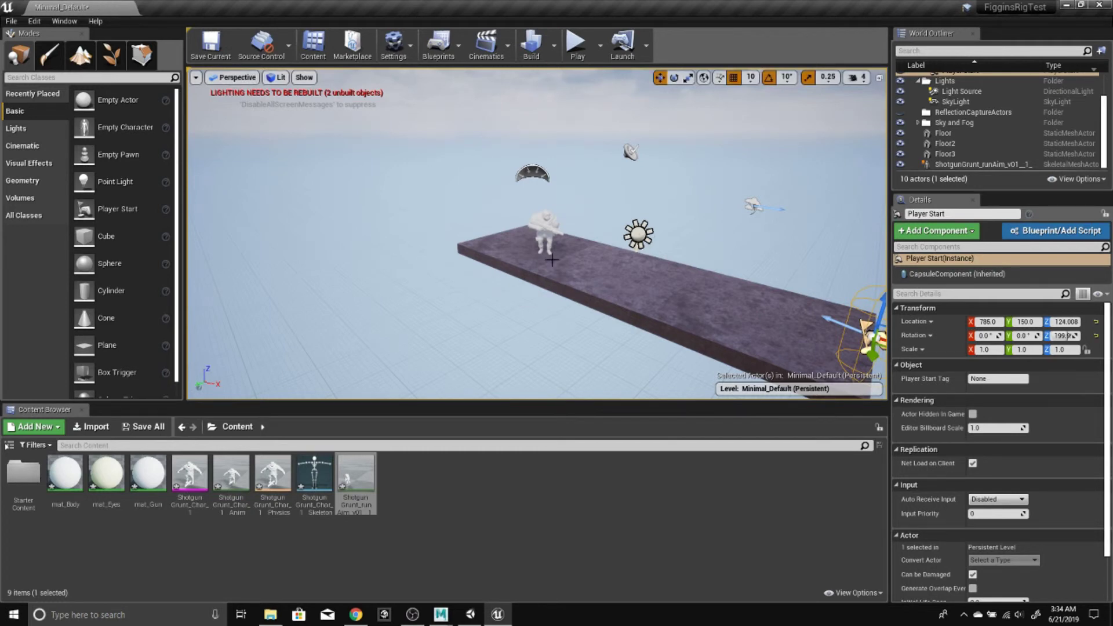
click(544, 233)
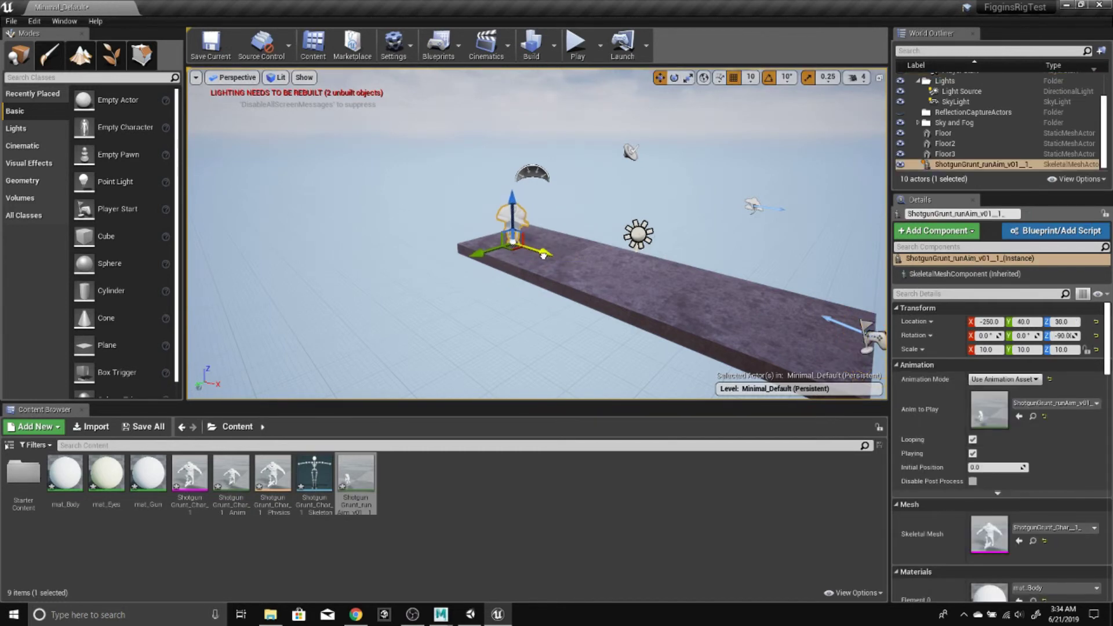
click(577, 43)
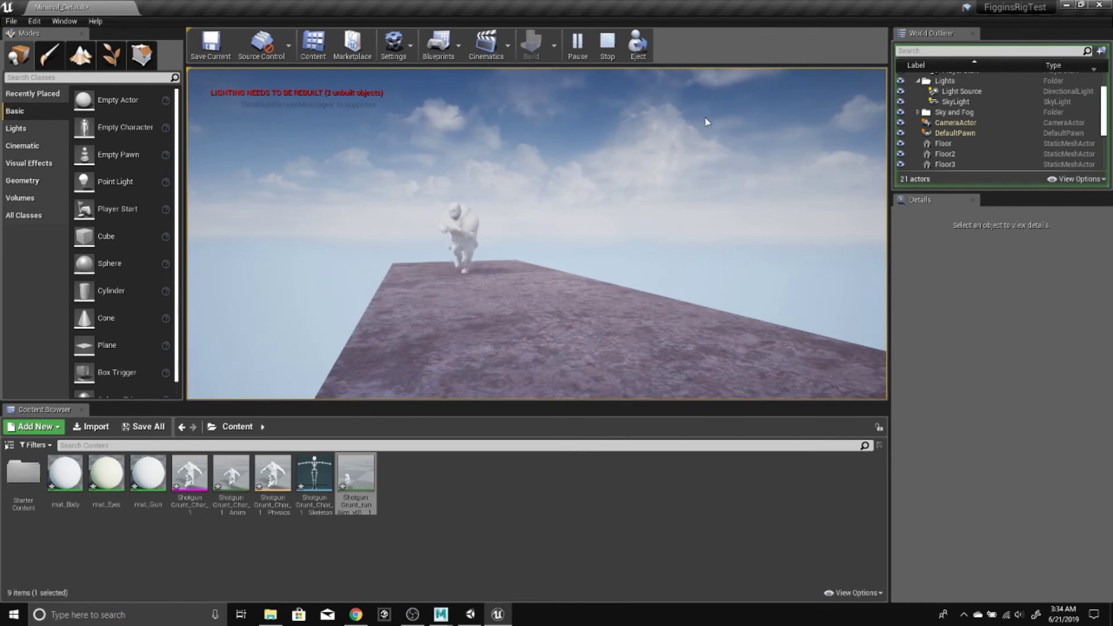
Switch to a maximized Unity window, collapse ShotgunGrunt_Char (1), play and stop SampleScene, and show the main Assets folder
click(470, 614)
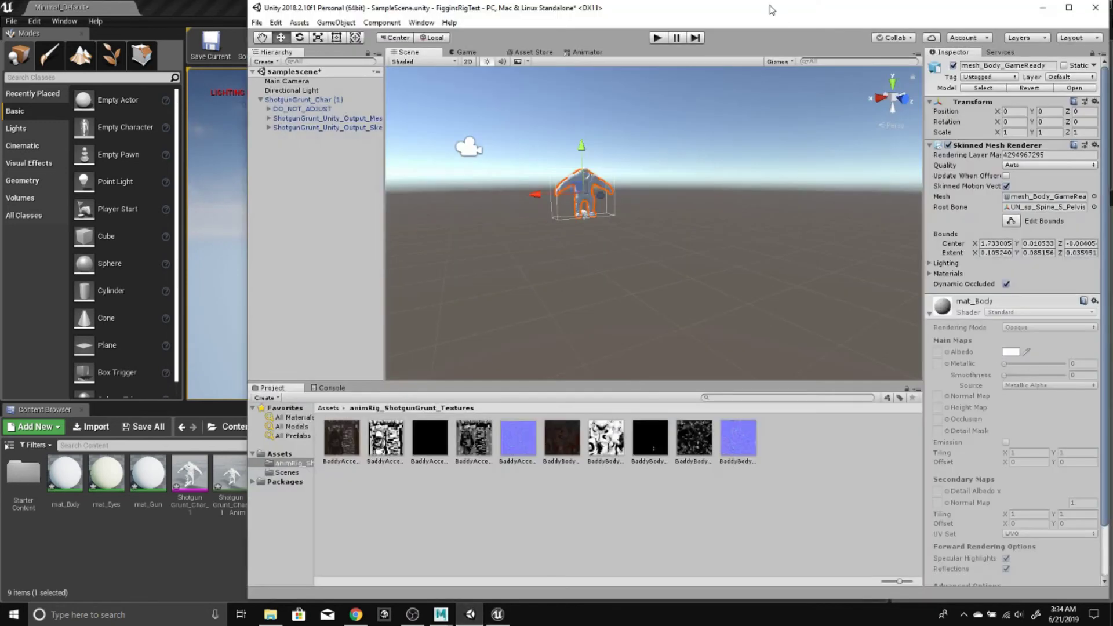
click(1069, 8)
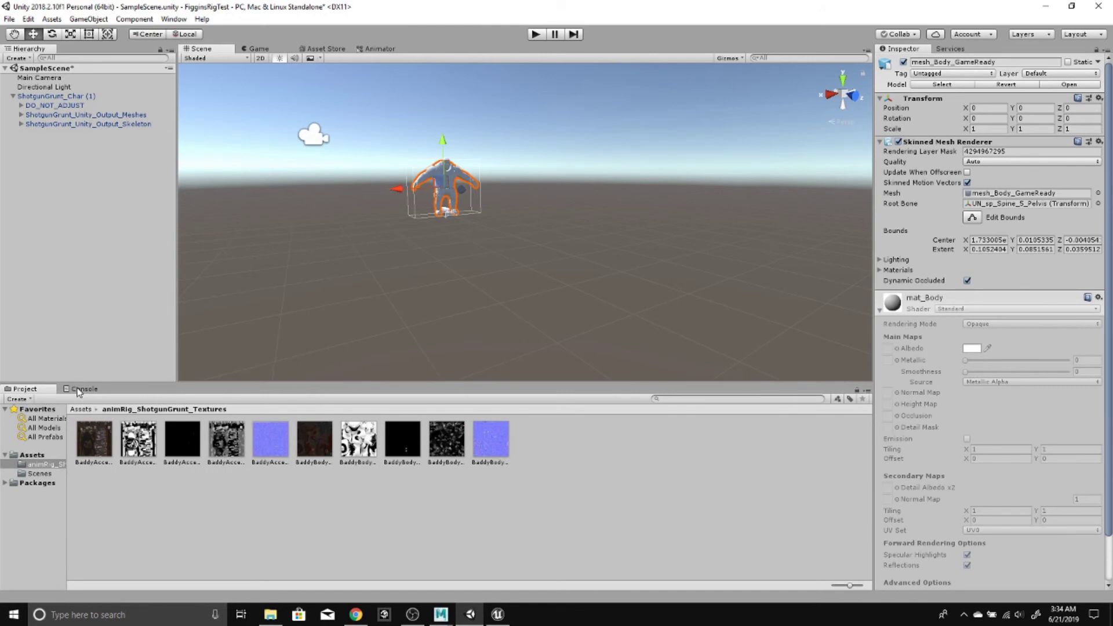
click(12, 96)
click(536, 34)
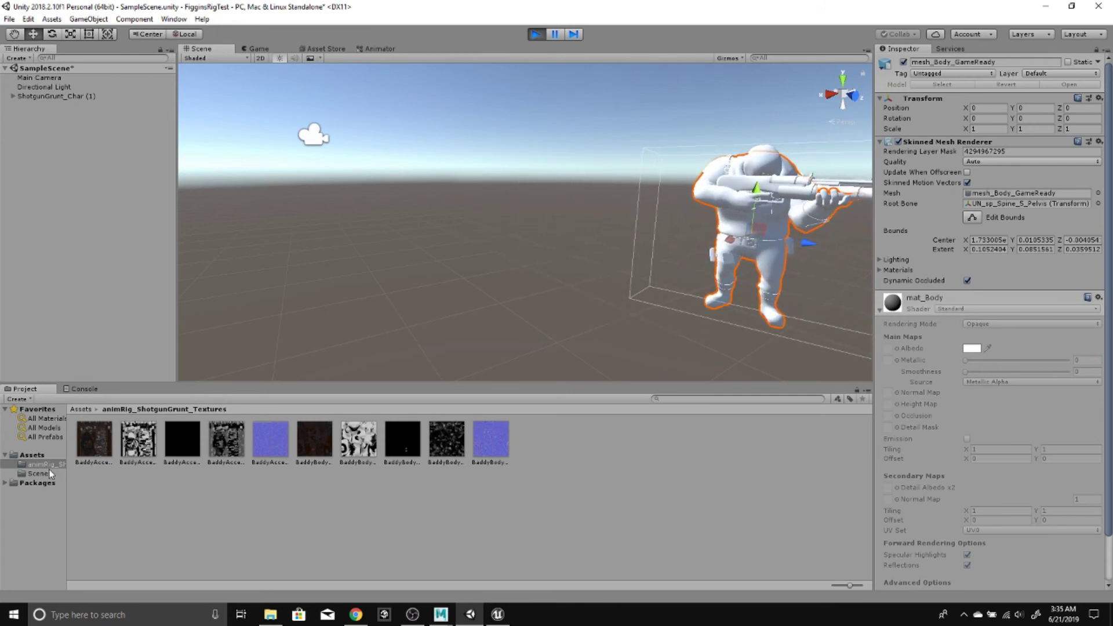
click(33, 455)
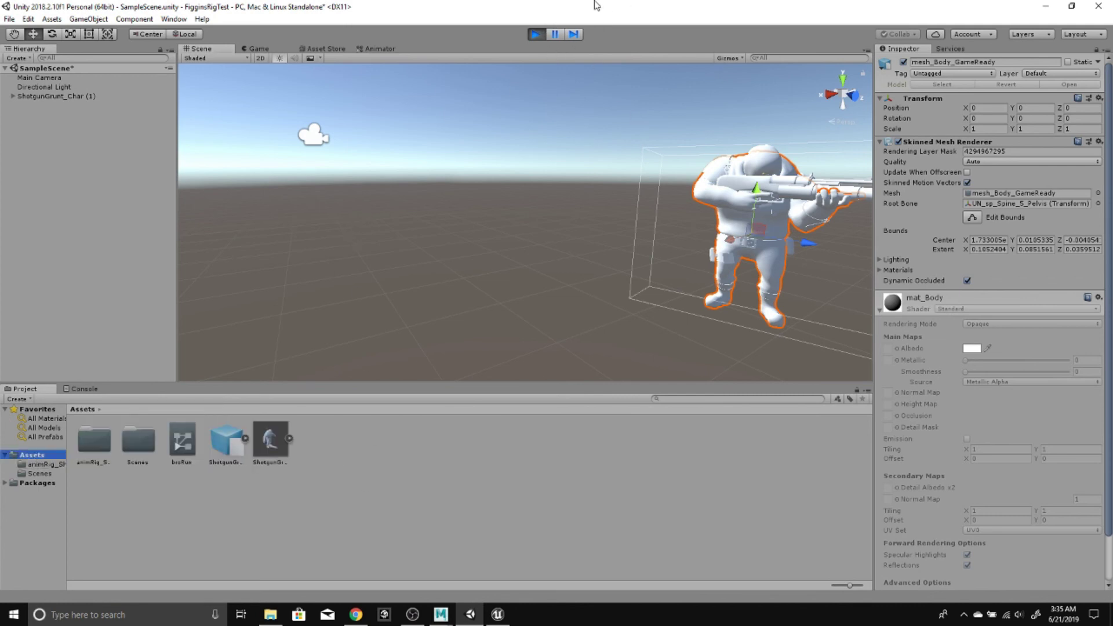
click(539, 36)
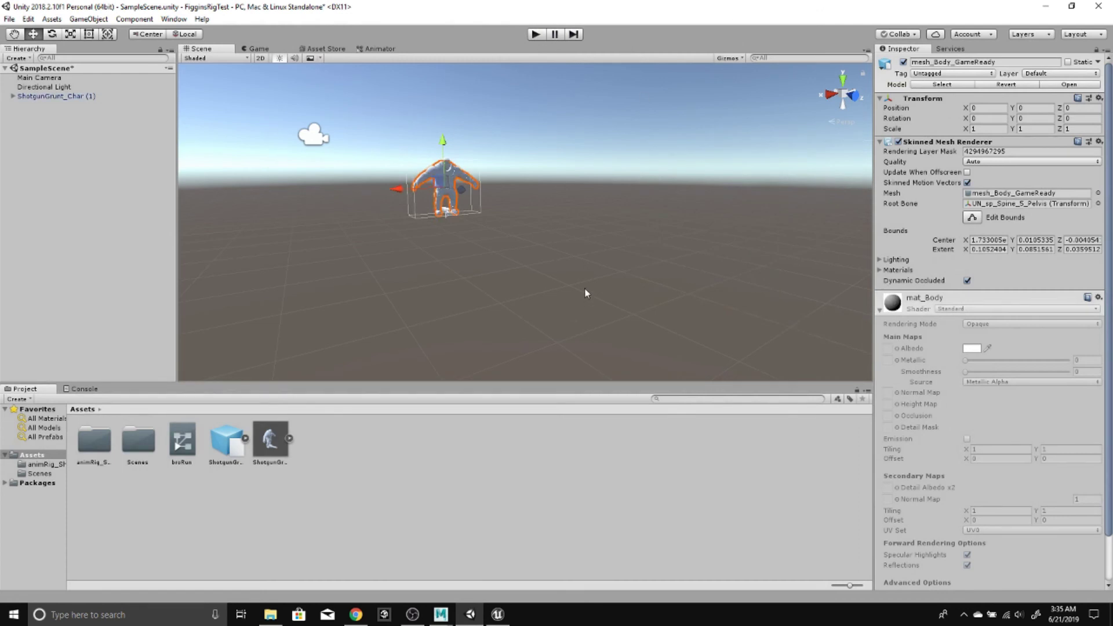